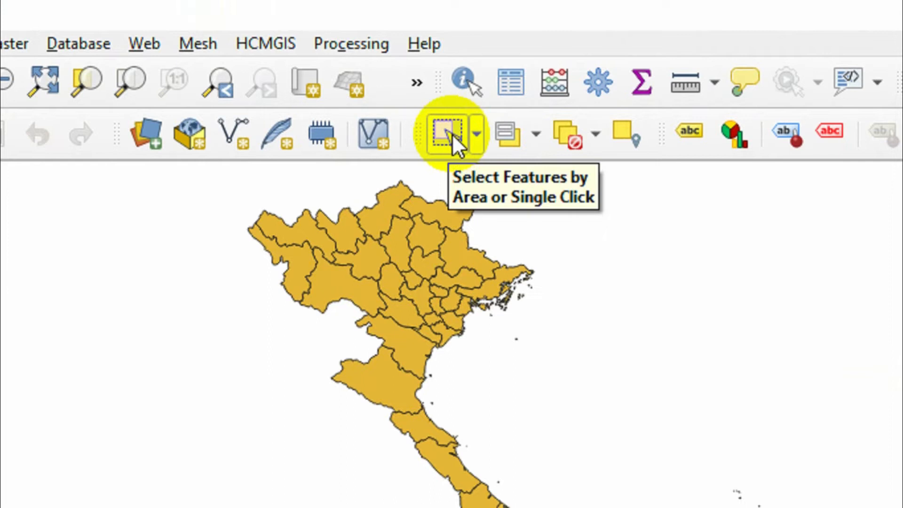
- Using the single-feature selection tool, select individual provinces on the map one after another, moving south through central Vietnam
click(477, 136)
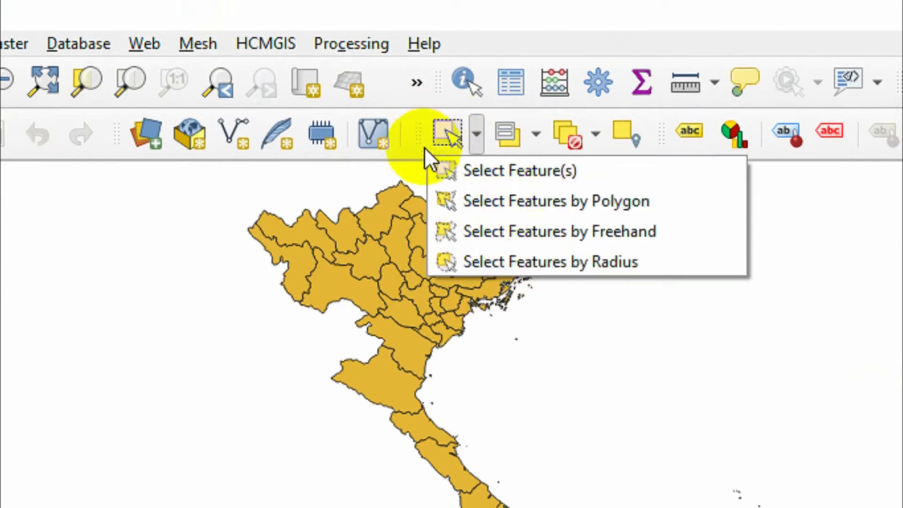
click(475, 171)
click(398, 386)
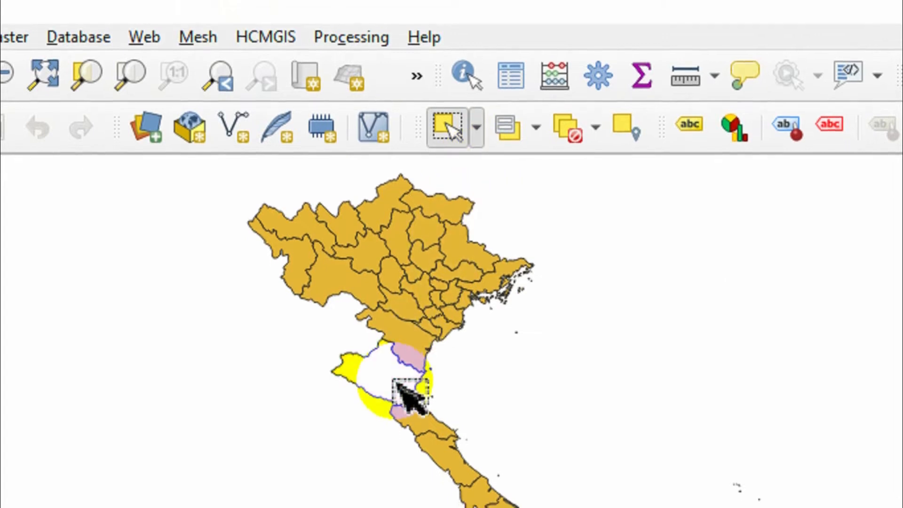
click(440, 453)
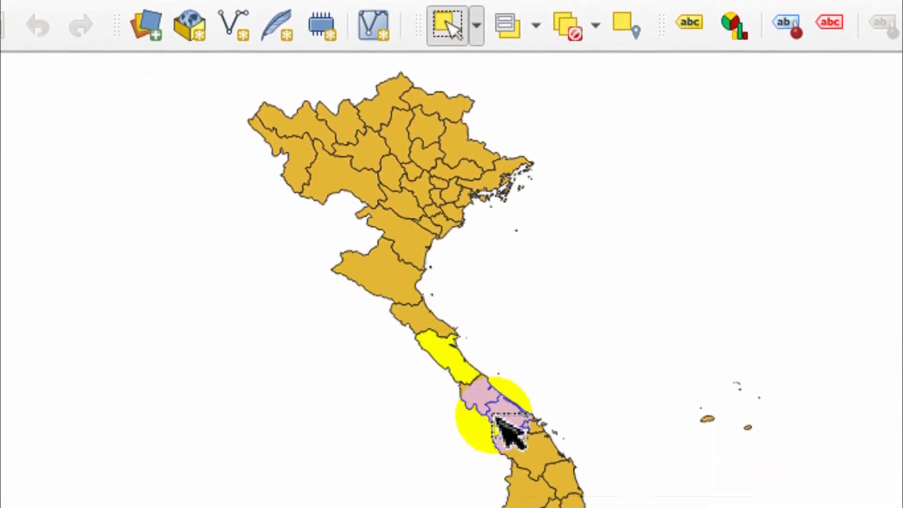
click(516, 464)
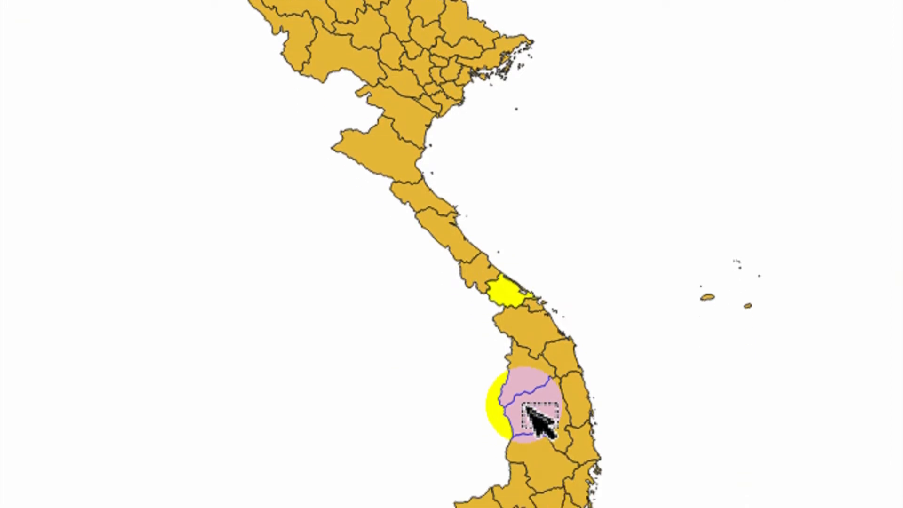
click(525, 382)
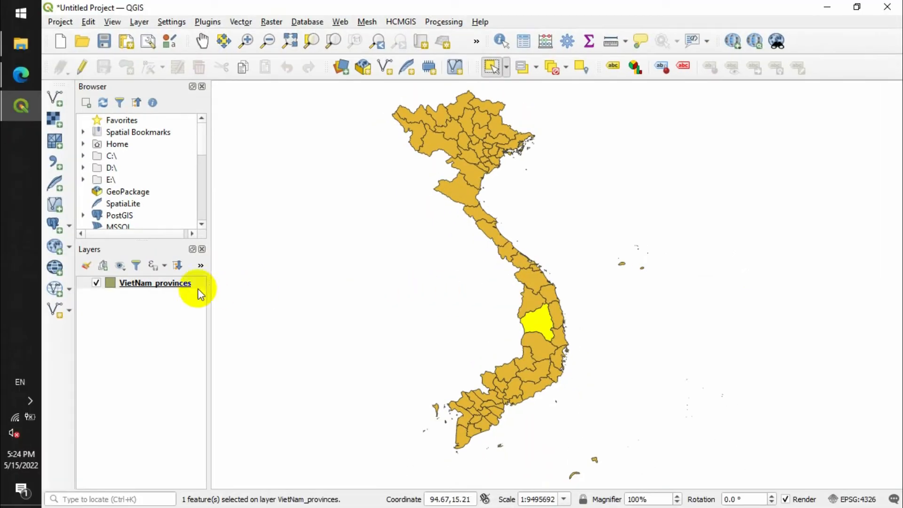
- Open the attribute table of the VietNam_provinces layer and place its window beside the map
click(140, 284)
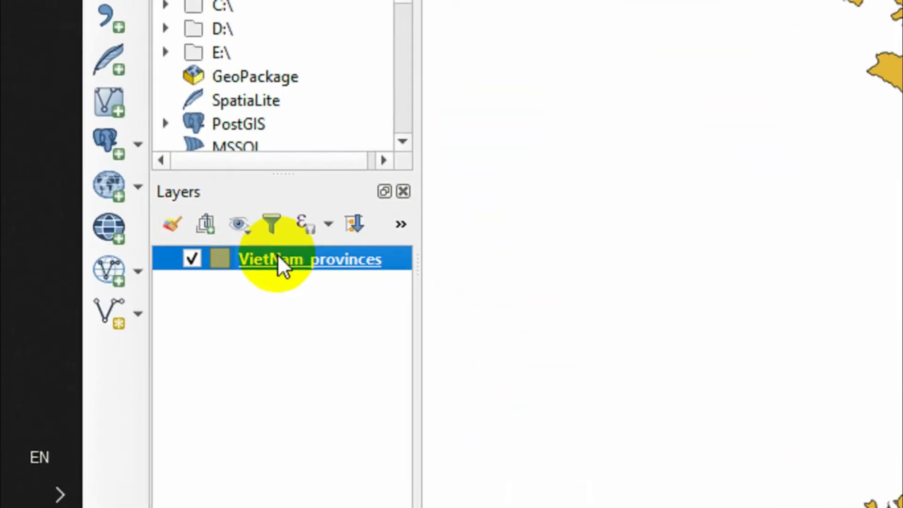
right_click(140, 282)
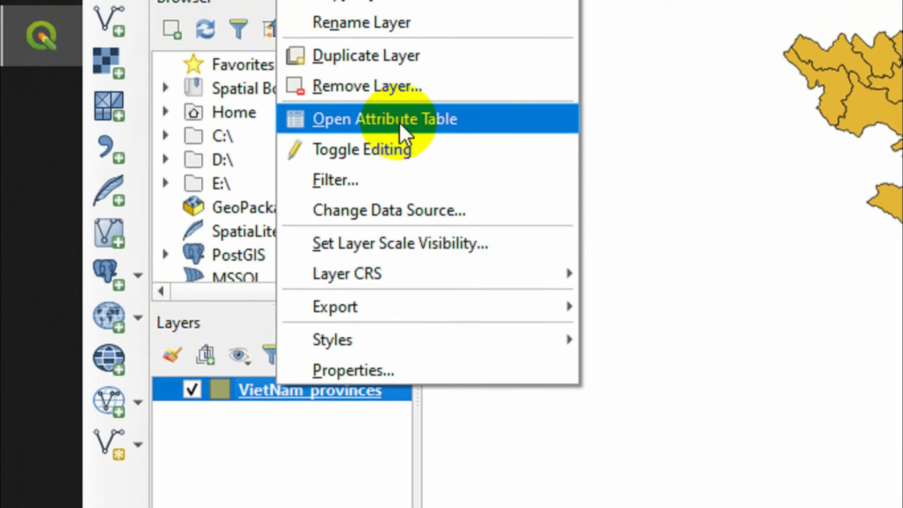
click(399, 128)
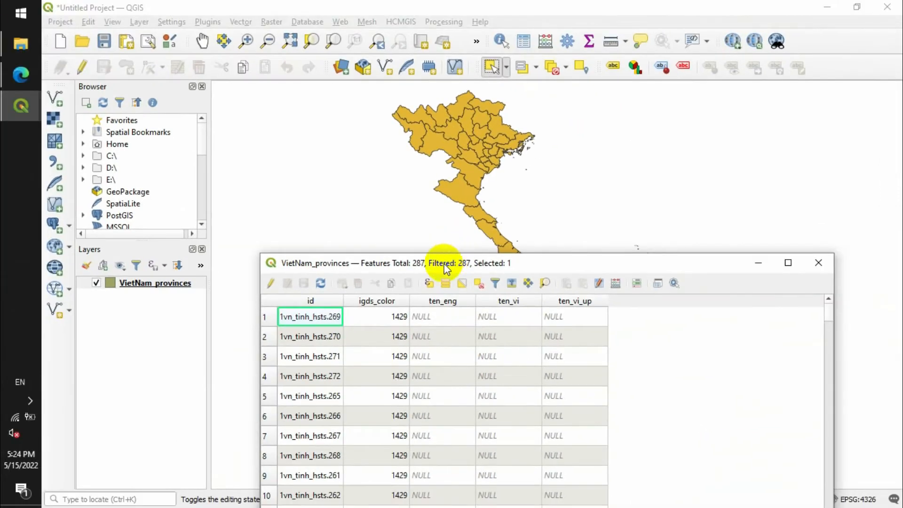
drag(446, 268, 808, 141)
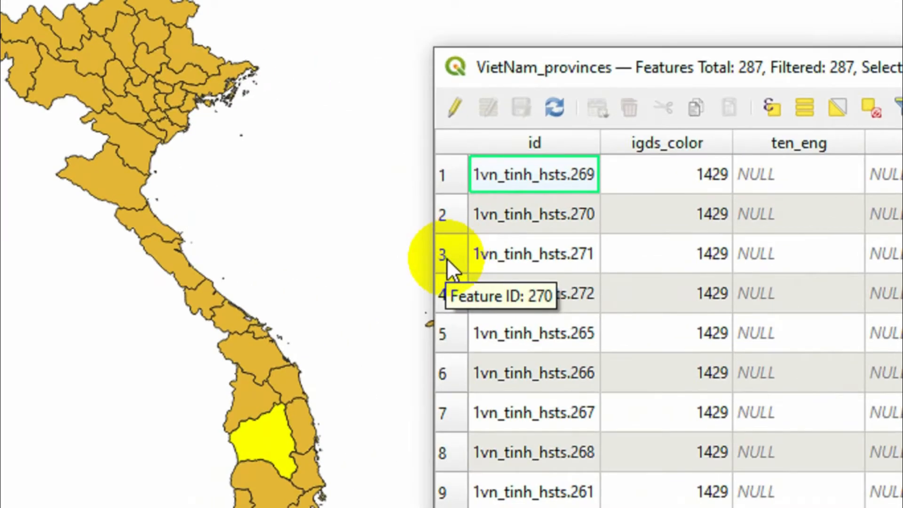
- Select table rows one at a time to highlight their features on the map: row 3, Khanh Hoa, Quang Ninh and Binh Phuoc
click(447, 258)
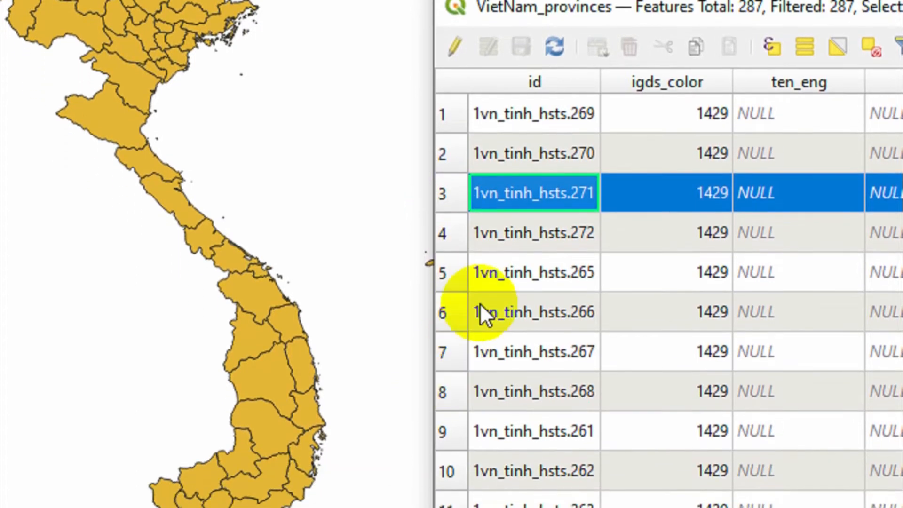
scroll(479, 372, down, 2)
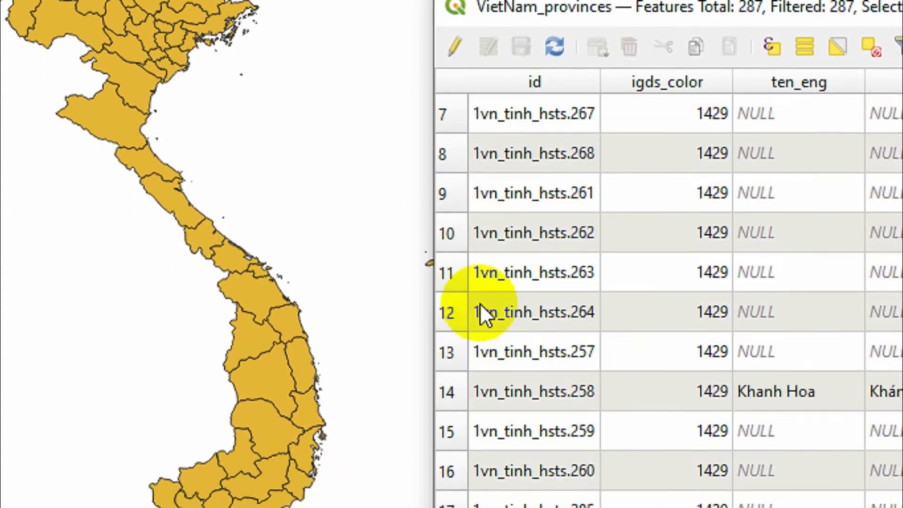
click(453, 387)
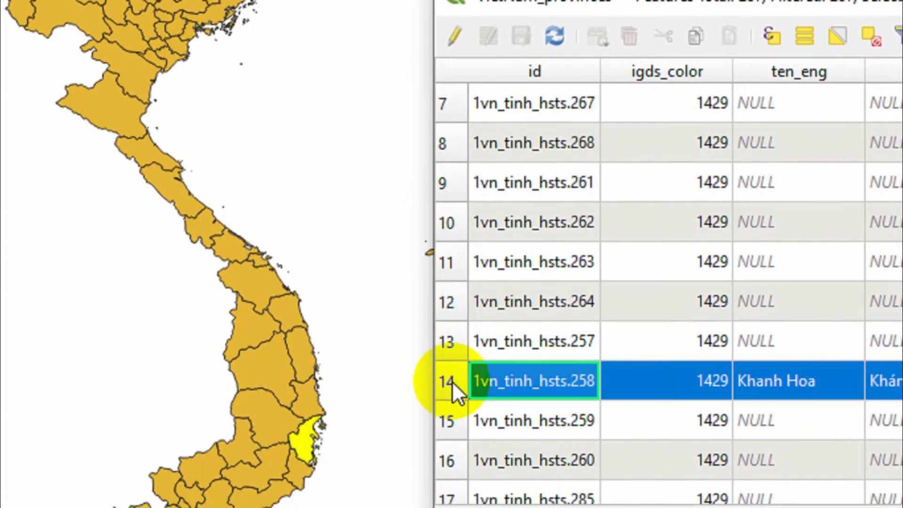
scroll(453, 381, down, 7)
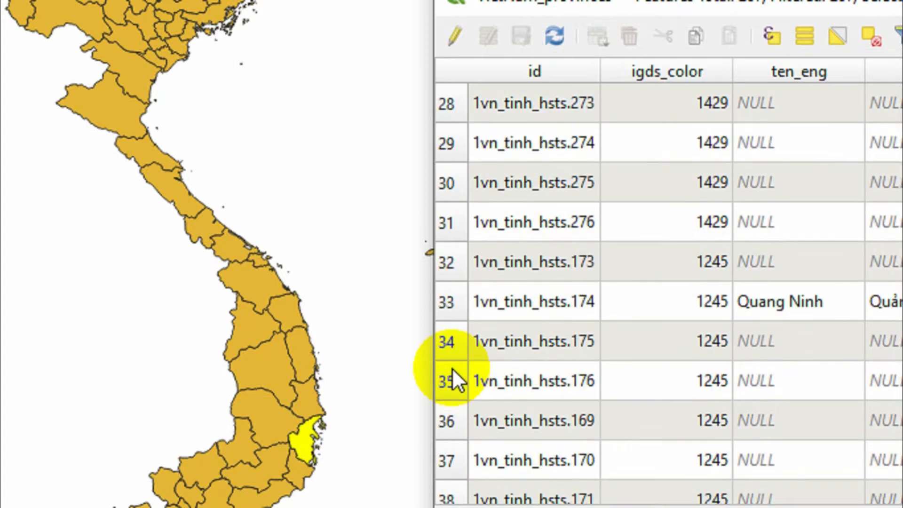
click(445, 301)
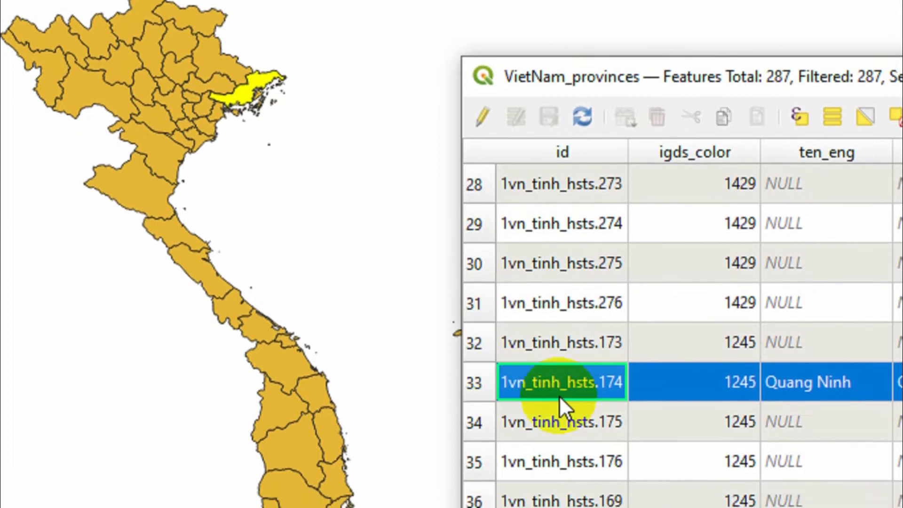
scroll(560, 396, down, 3)
click(475, 416)
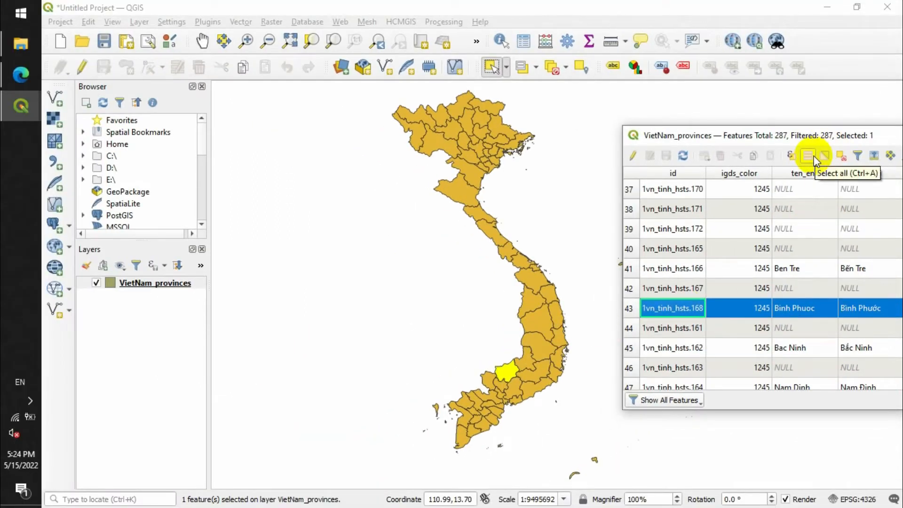
- Limit the attribute table to the selected features and select Ha Tinh on the map
drag(823, 136, 469, 207)
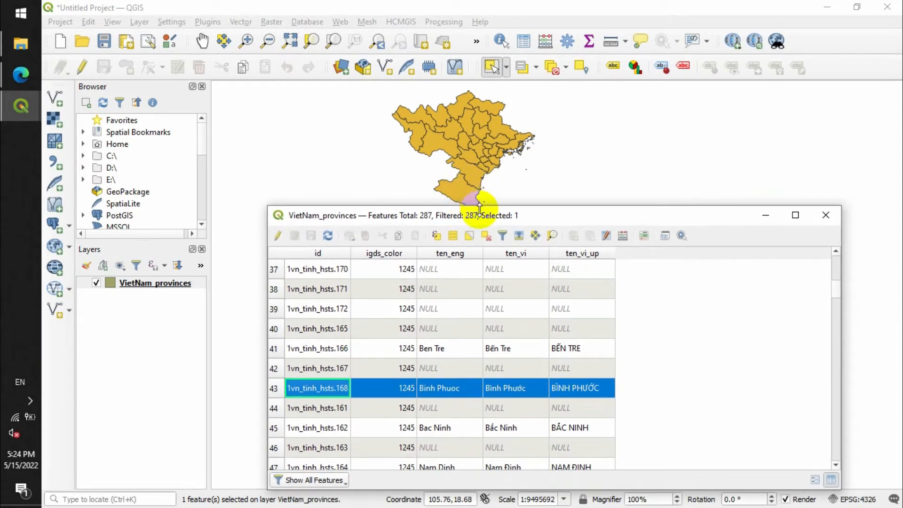
drag(481, 215, 851, 129)
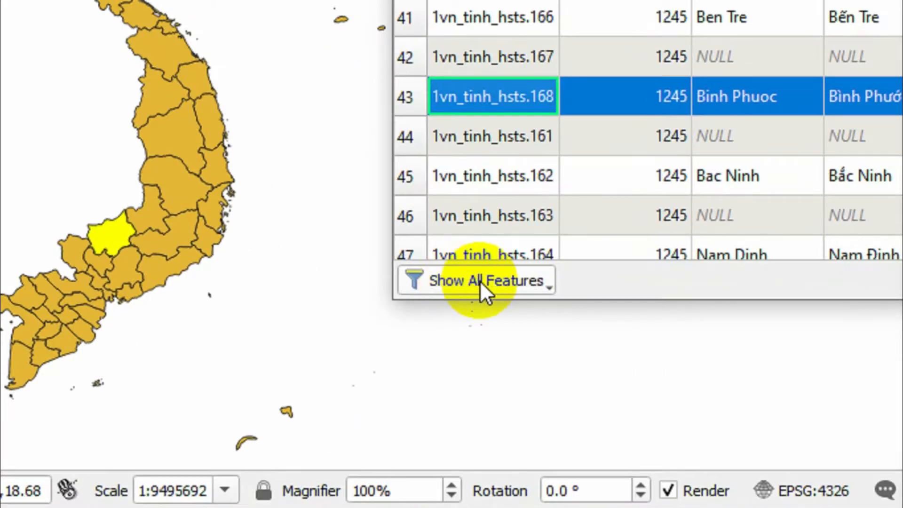
click(698, 394)
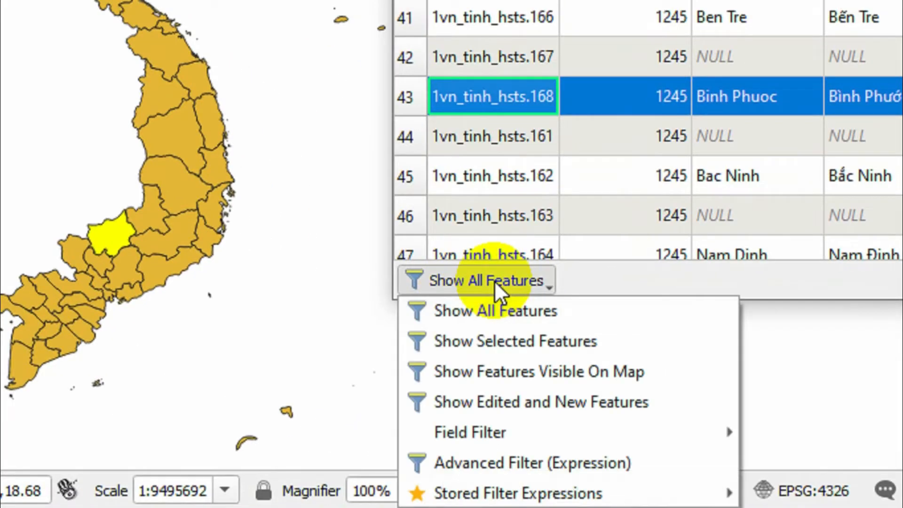
click(524, 335)
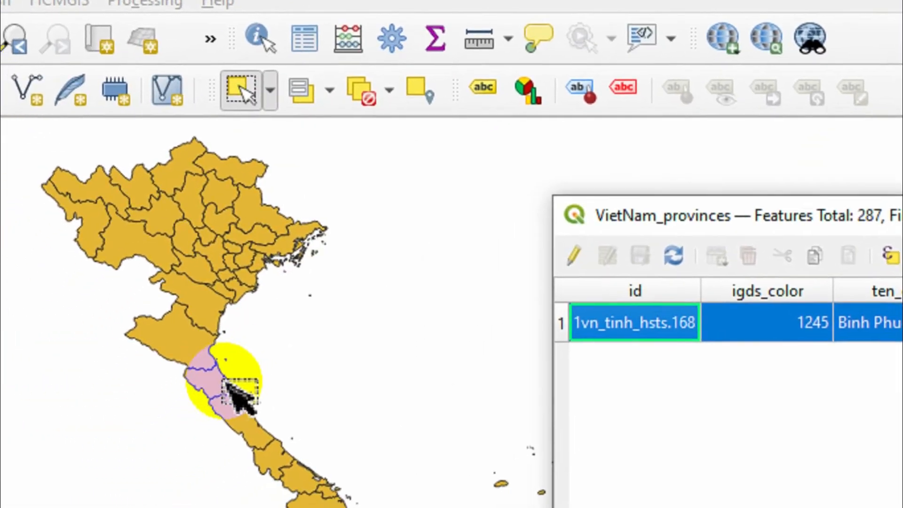
click(224, 385)
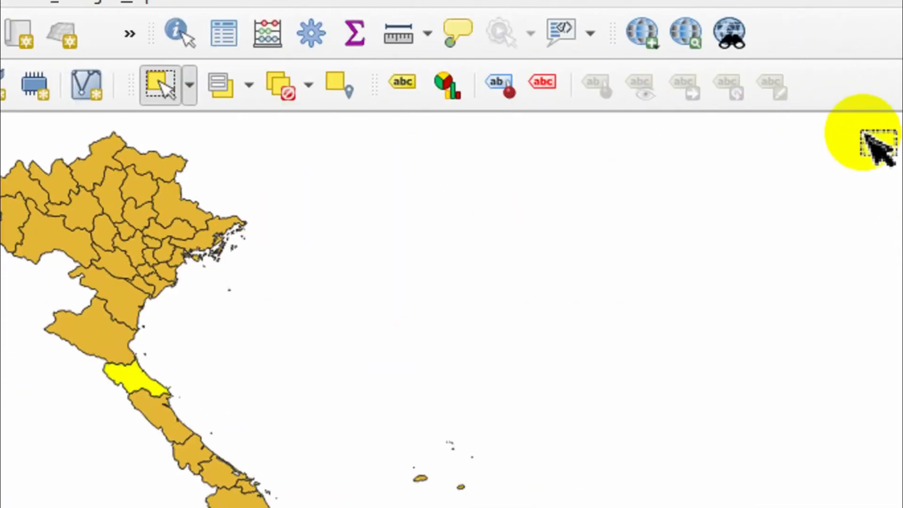
- Shrink the main QGIS window so that the map and the attribute table sit side by side
click(799, 12)
drag(328, 133, 238, 24)
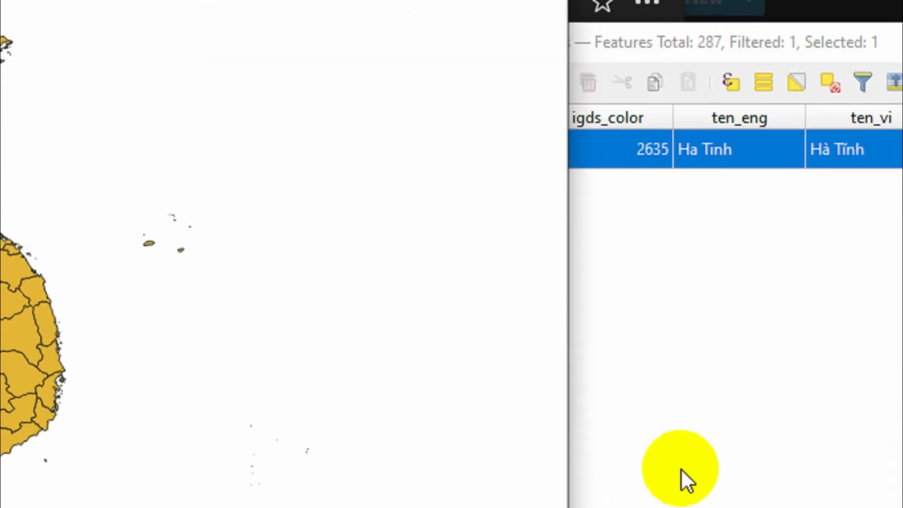
drag(555, 369, 360, 507)
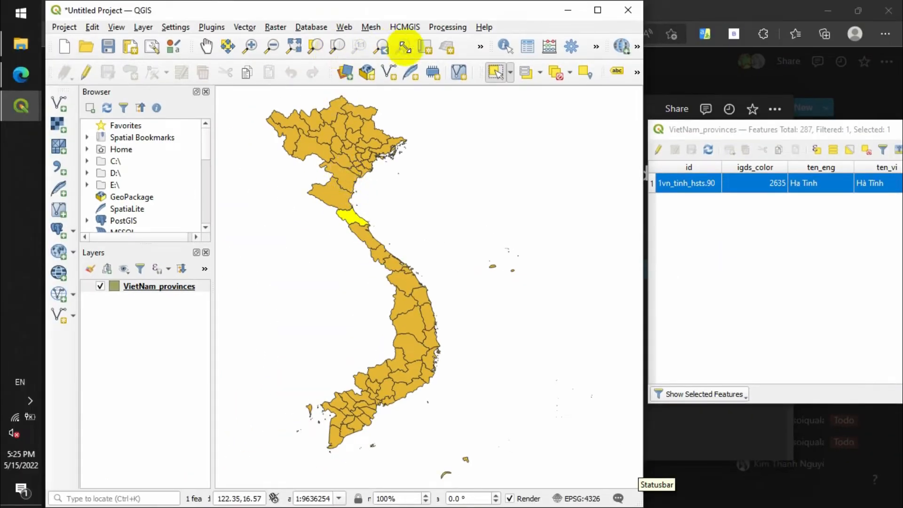
- Select single provinces on the map one after another from north to south, including Nghe An and ending with Quang Nam
click(497, 71)
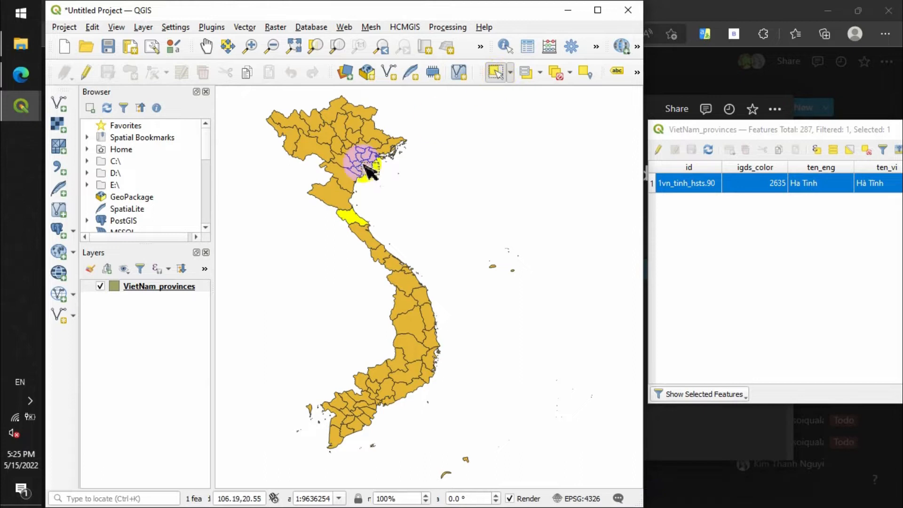
click(340, 175)
click(334, 204)
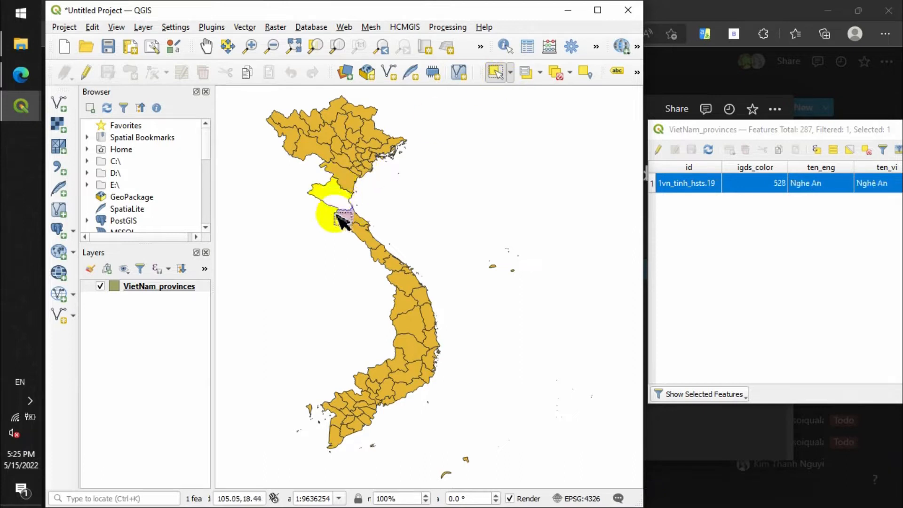
click(362, 233)
click(409, 296)
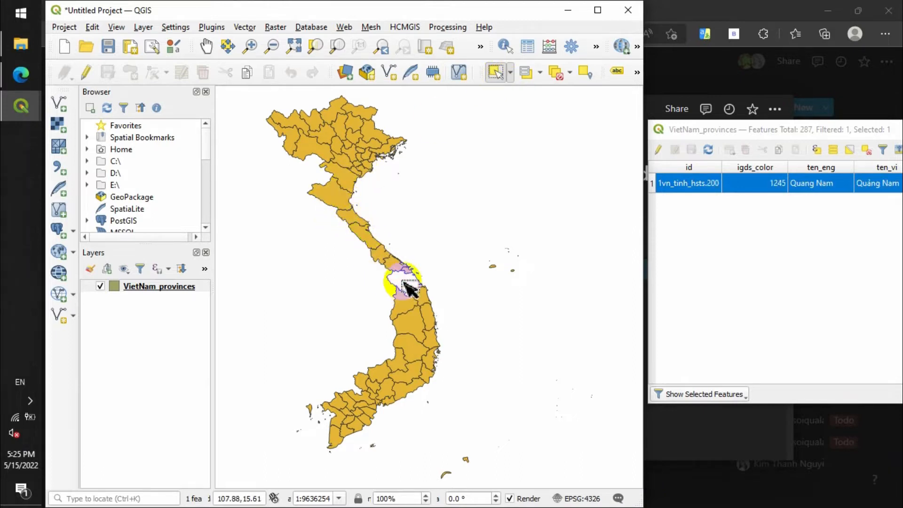
- Add Thanh Hoa, Quang Binh and one more province just north of Quang Nam to the current selection
click(338, 201)
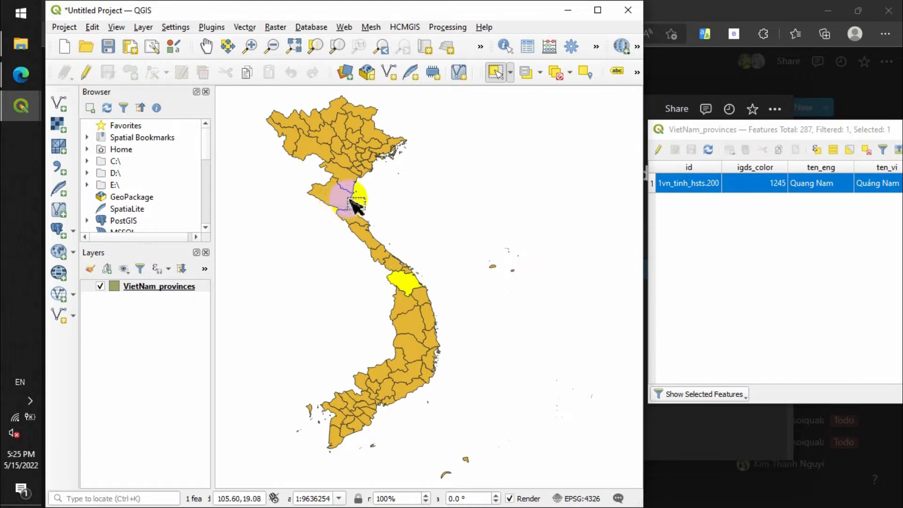
shift+click(349, 182)
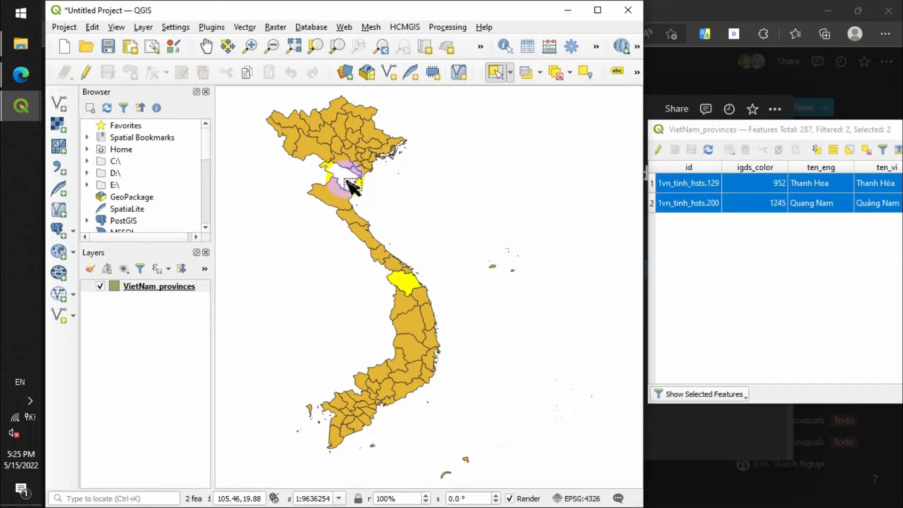
shift+click(367, 232)
shift+click(405, 281)
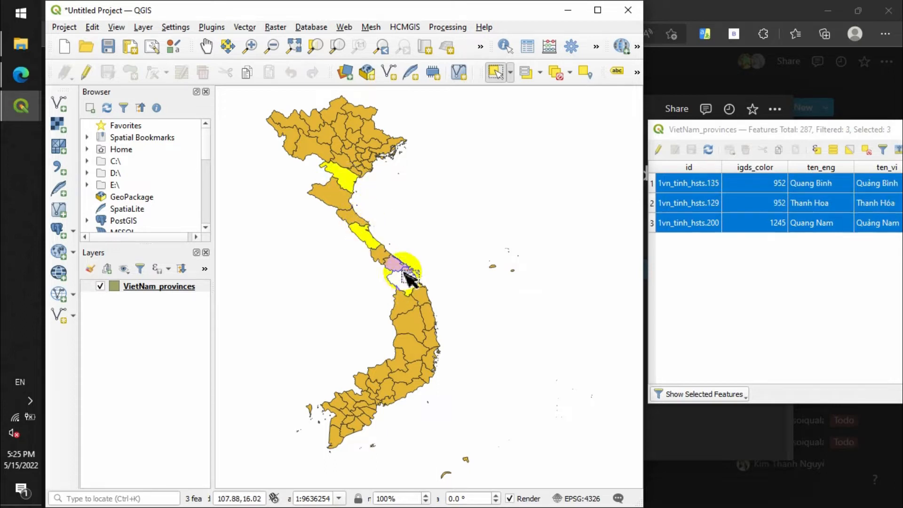
shift+click(406, 272)
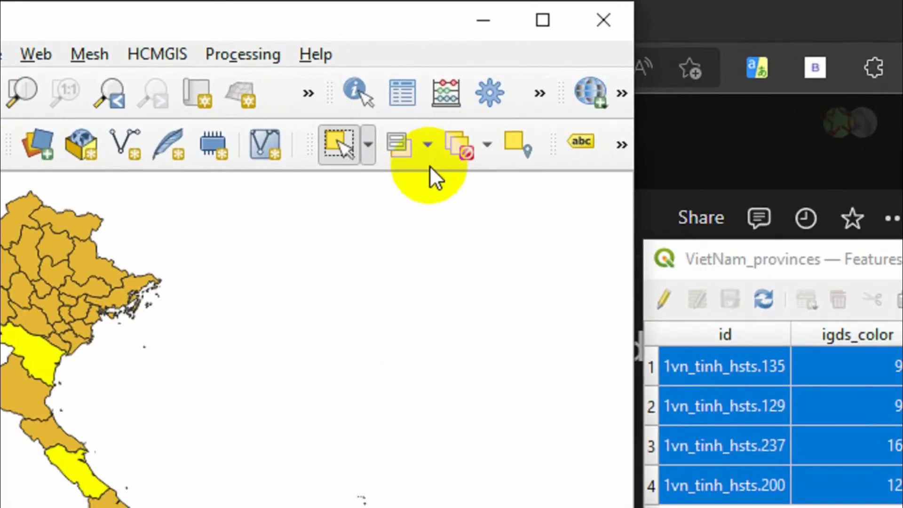
- Deselect the features in all layers, and repeat the deselection after selecting Nghe An on the map
click(445, 147)
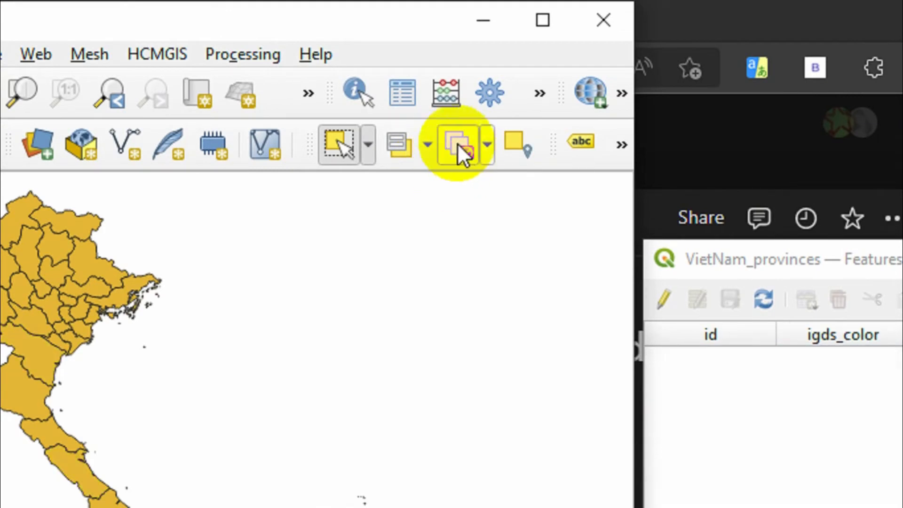
click(37, 403)
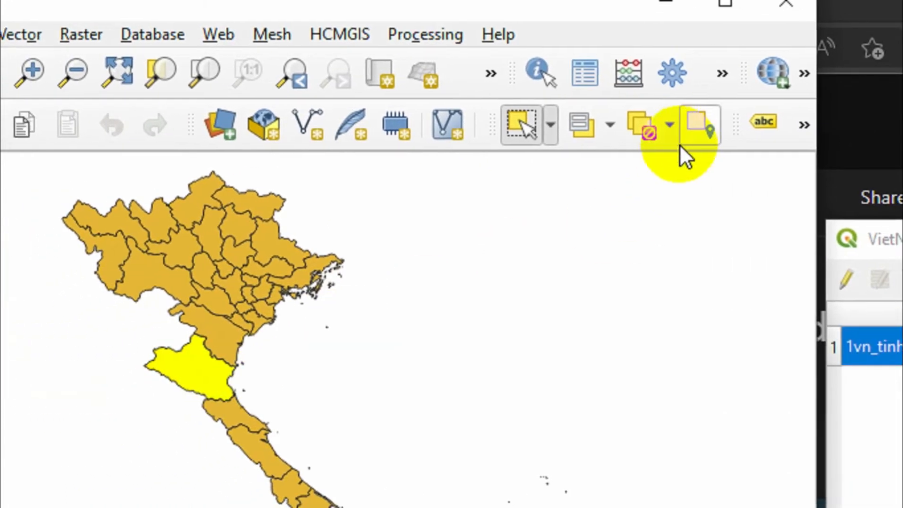
click(667, 126)
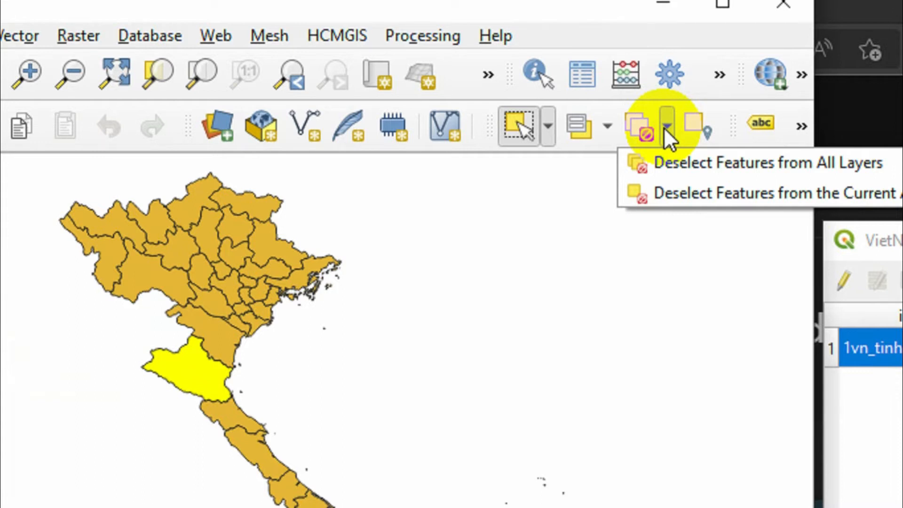
click(665, 127)
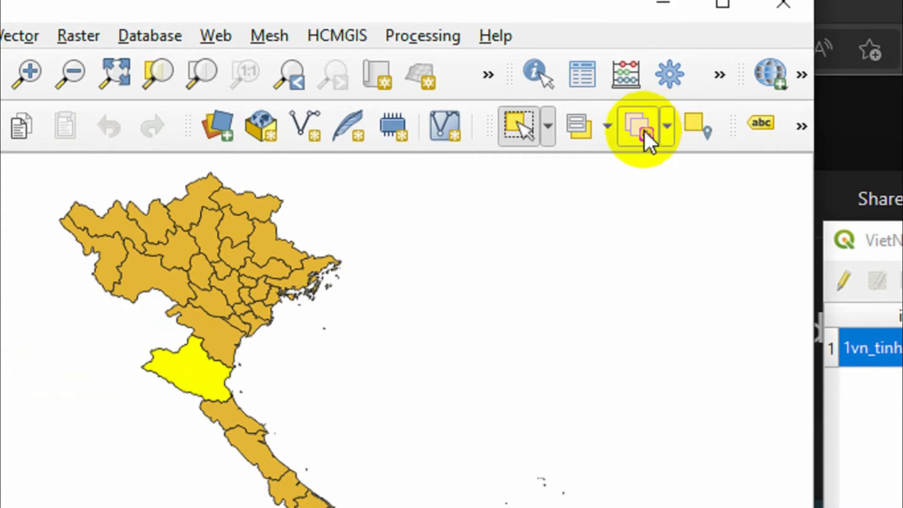
click(645, 130)
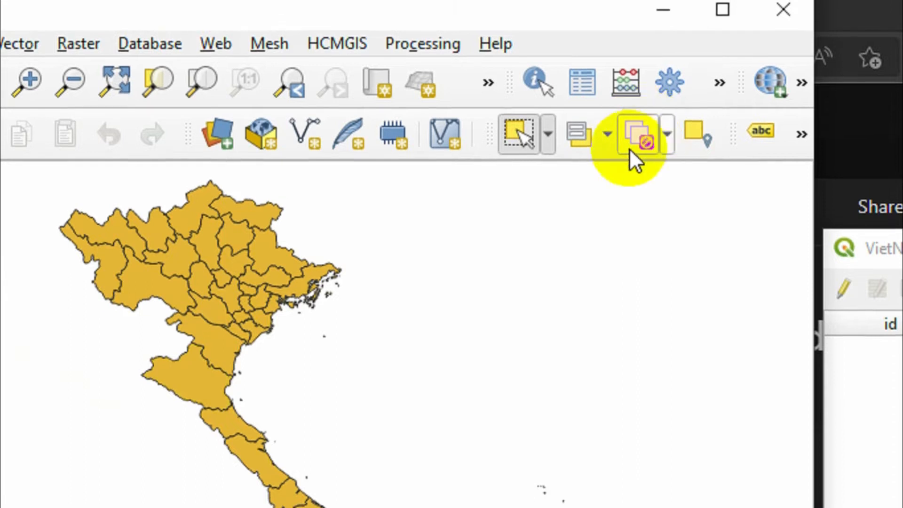
- Use Select Features by Polygon to select the provinces from the southern Red River Delta down to Quang Tri
click(548, 134)
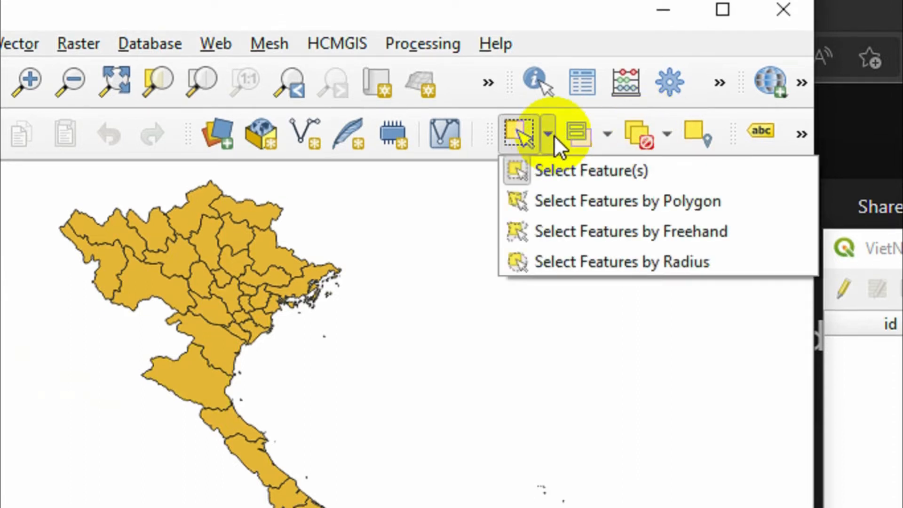
click(580, 201)
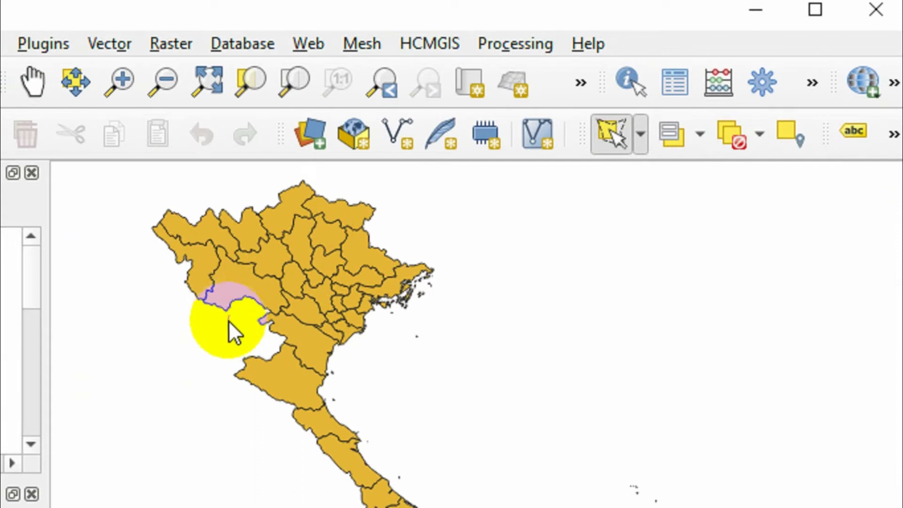
click(211, 413)
click(305, 506)
click(439, 470)
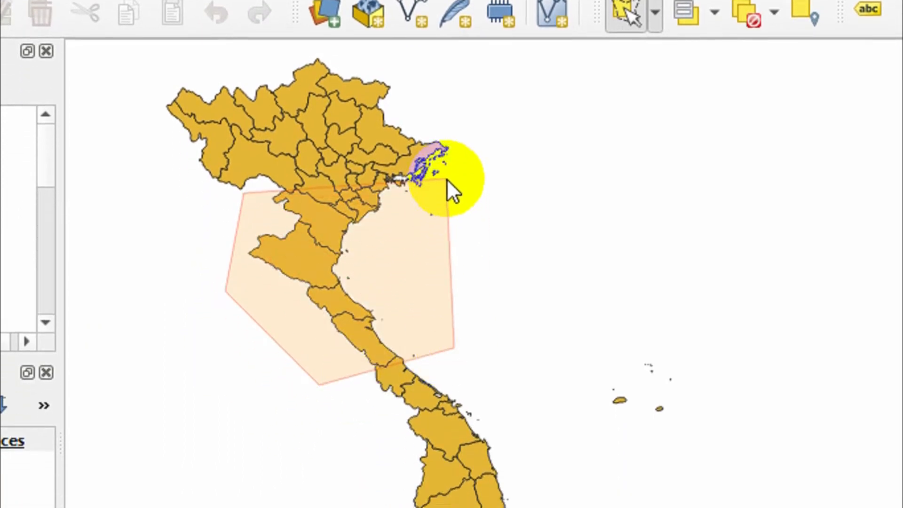
right_click(445, 178)
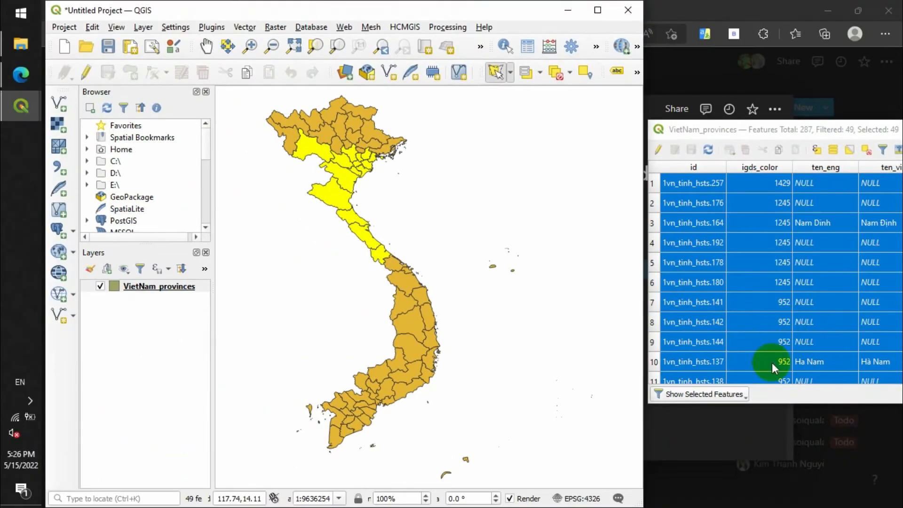
- Remove feature 1vn_tinh_hsts.144 from the selection through its attribute table row, and deselect the features in all layers
scroll(753, 304, down, 11)
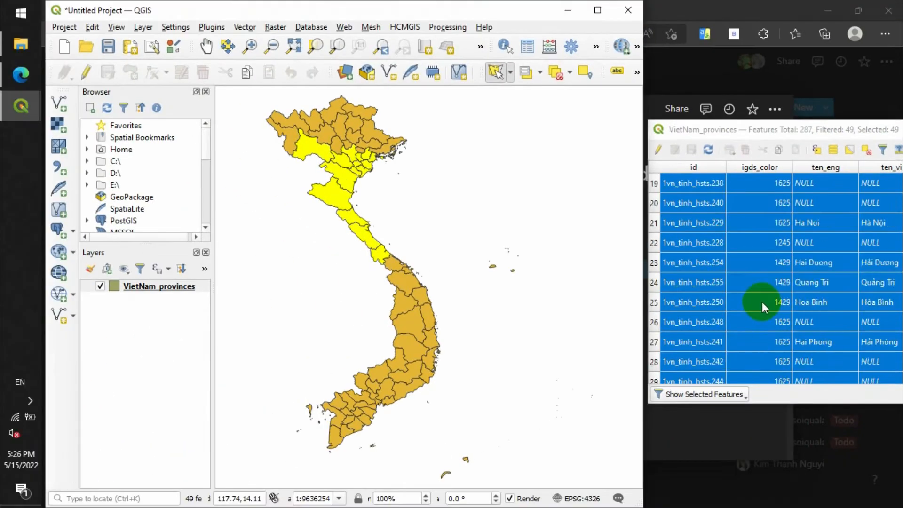
scroll(762, 301, up, 10)
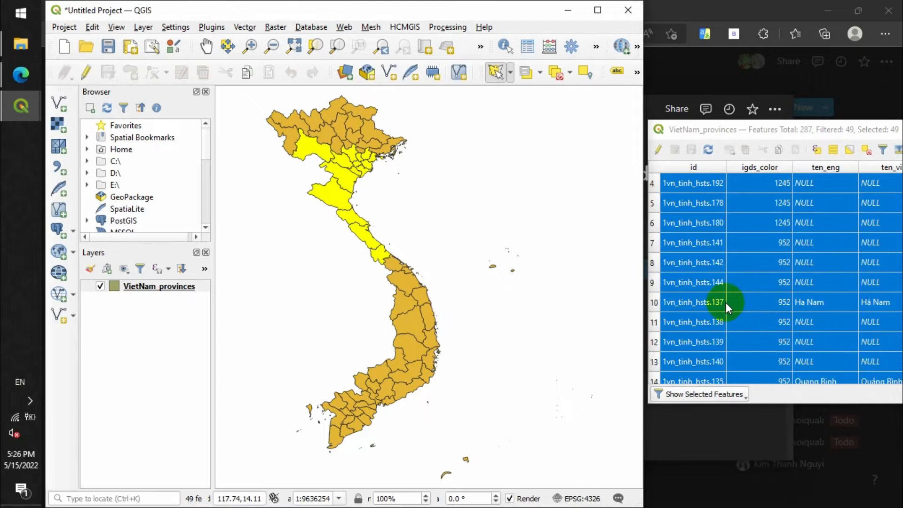
ctrl+click(653, 284)
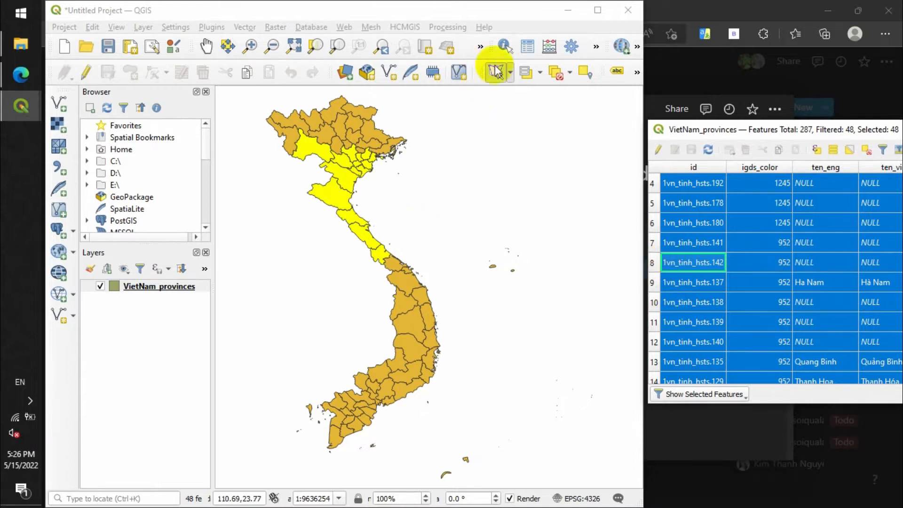
click(511, 73)
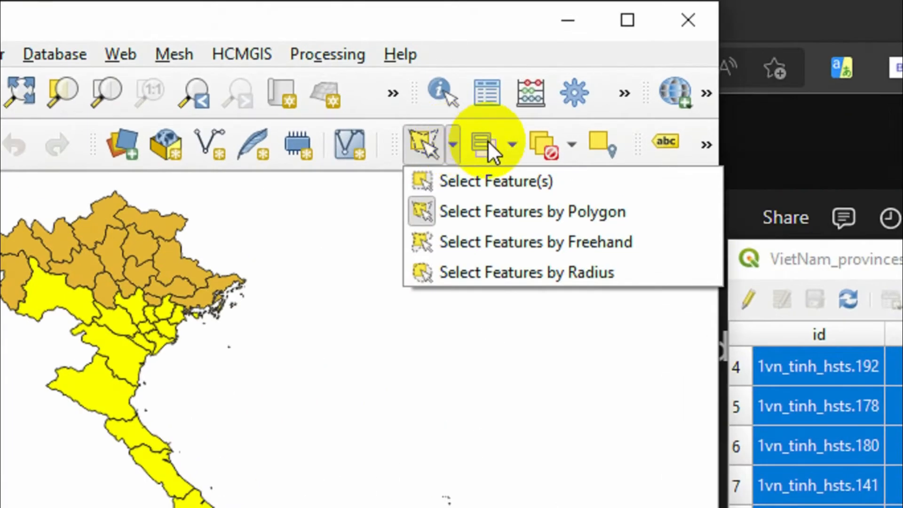
click(555, 73)
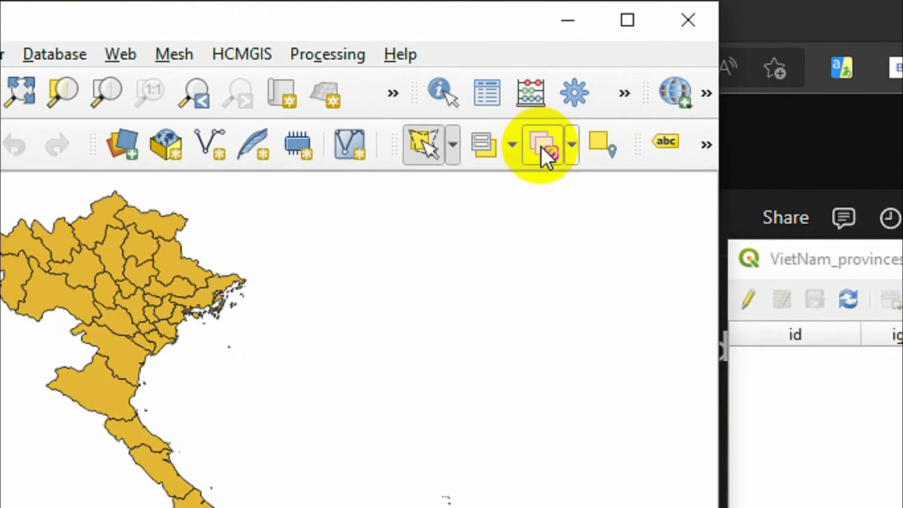
- Use Select Features by Freehand to outline northern Vietnam down to the Quang Nam area, and clear the selection
click(452, 146)
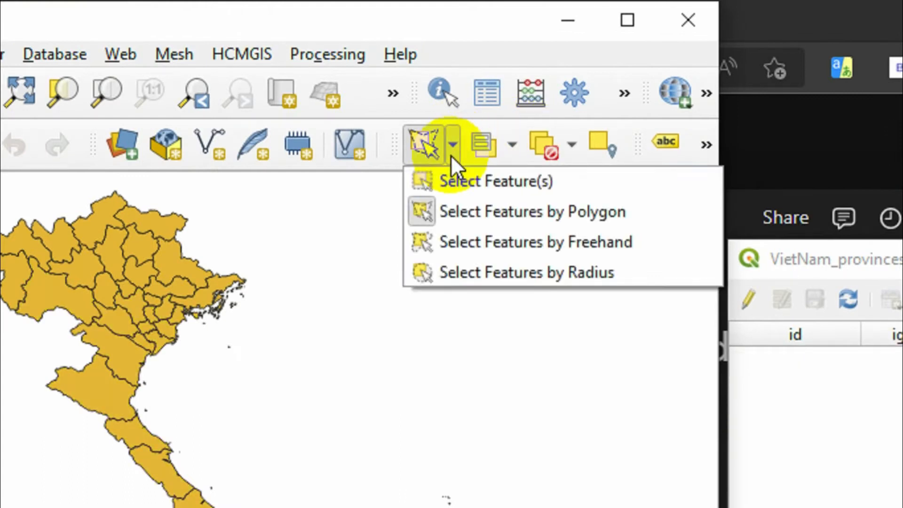
click(474, 236)
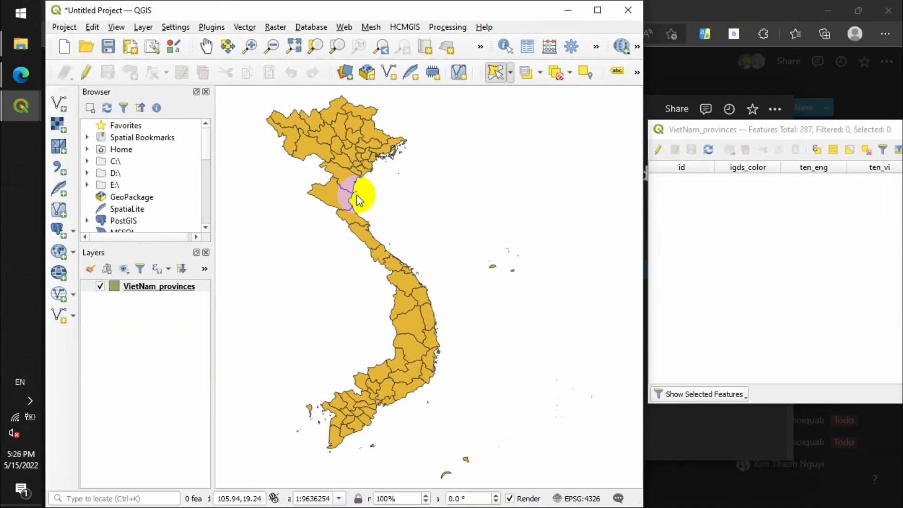
mouse_move(321, 180)
mouse_down()
mouse_move(297, 242)
mouse_move(418, 288)
mouse_move(451, 276)
mouse_move(456, 238)
mouse_up()
mouse_move(443, 195)
mouse_down()
mouse_move(393, 97)
mouse_move(298, 91)
mouse_move(247, 167)
mouse_move(278, 164)
mouse_up()
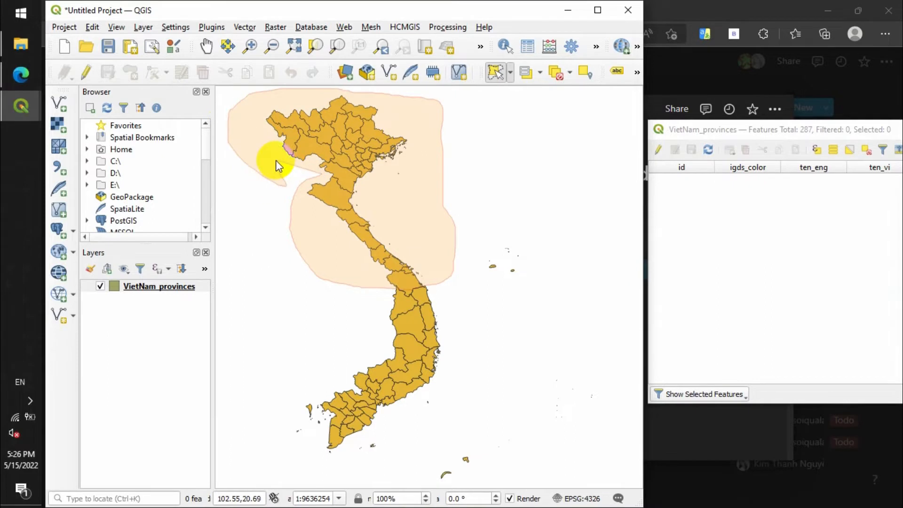
right_click(284, 171)
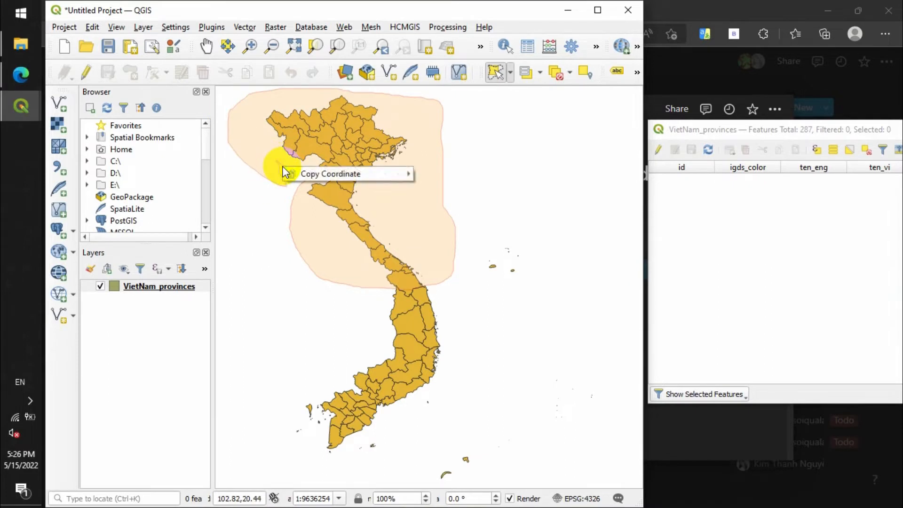
key(Escape)
click(281, 166)
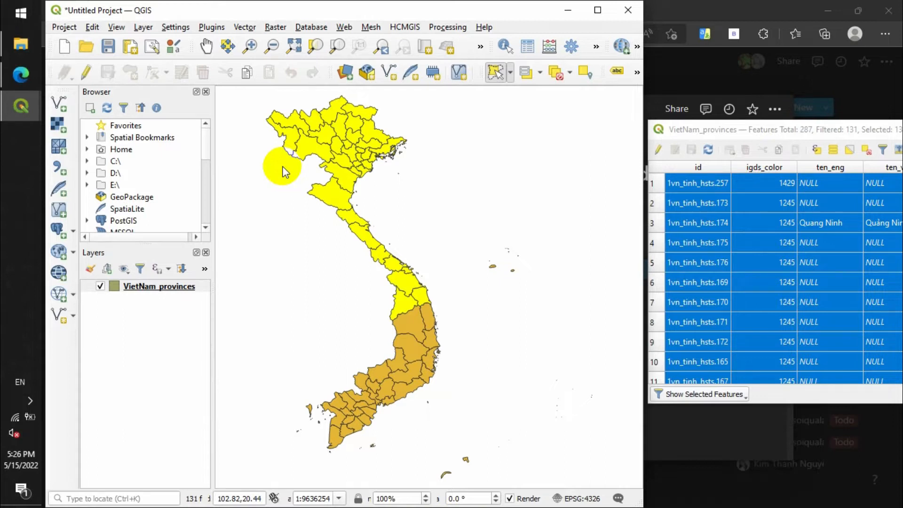
click(556, 77)
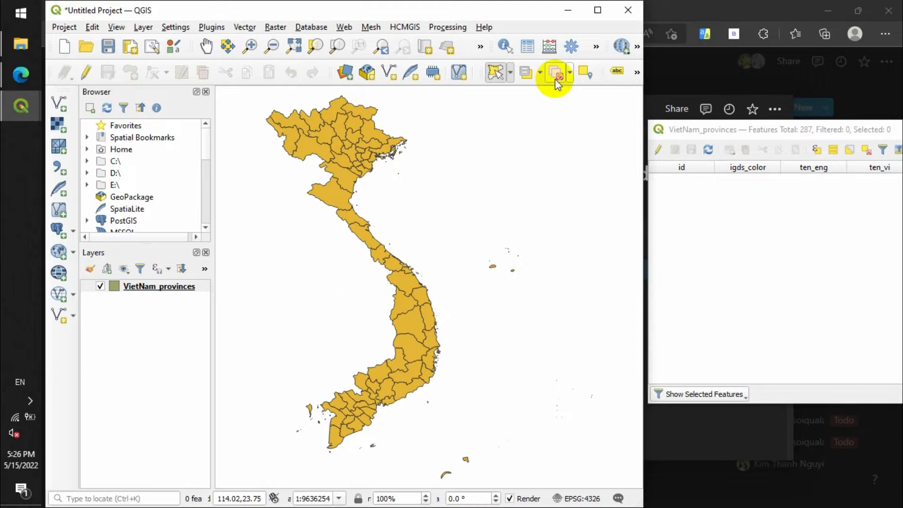
- Use Select Features by Radius with a circle of about 2.6 centred on the Nghe An area, and clear the selection
click(510, 74)
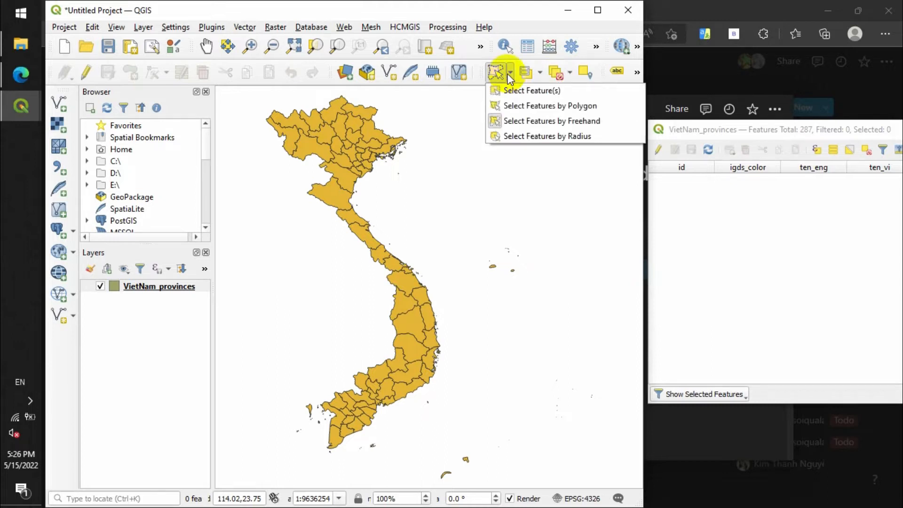
click(529, 136)
click(356, 216)
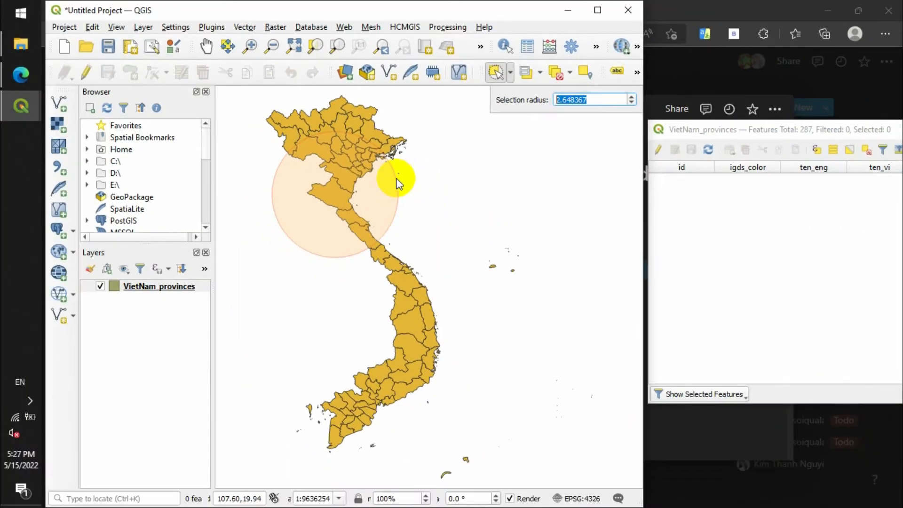
click(455, 265)
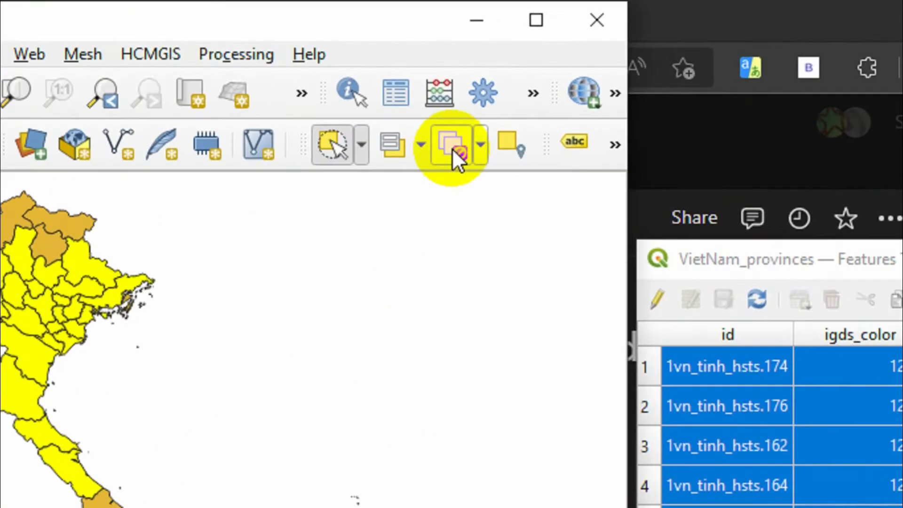
click(558, 75)
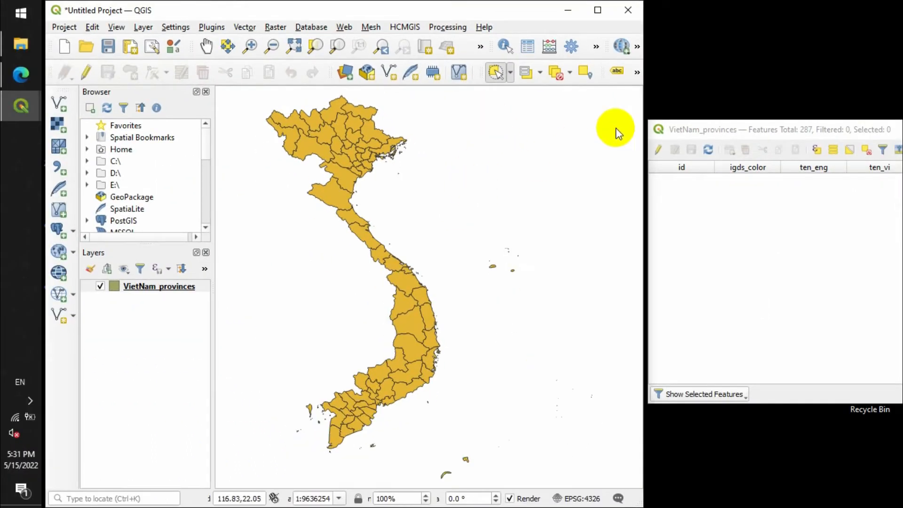
- Move the attribute table window up beside the map and stretch it to the full screen height
click(703, 126)
drag(699, 51, 701, 14)
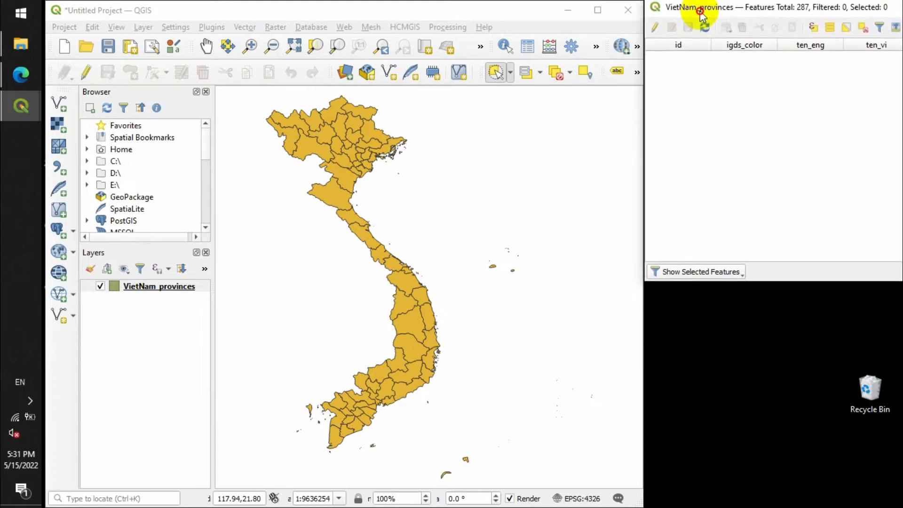
drag(762, 284, 742, 506)
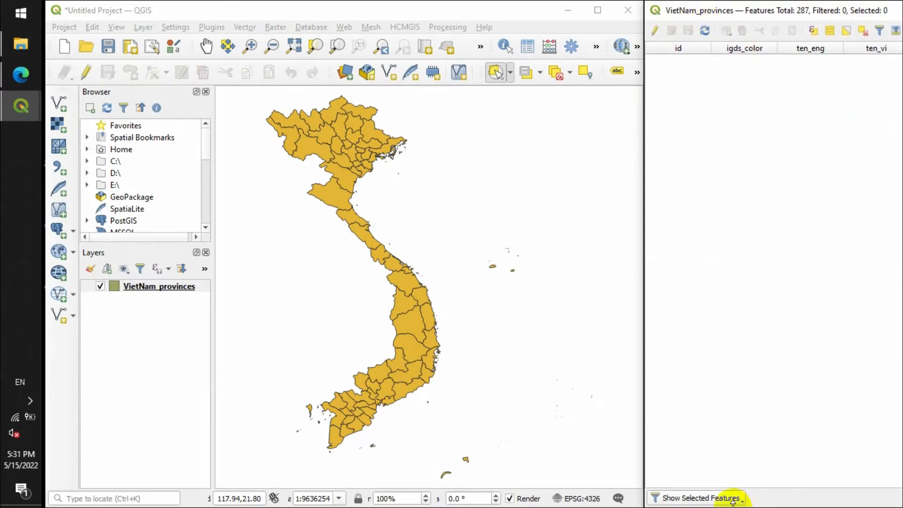
- Show all features in the attribute table and widen its window toward the map
click(723, 502)
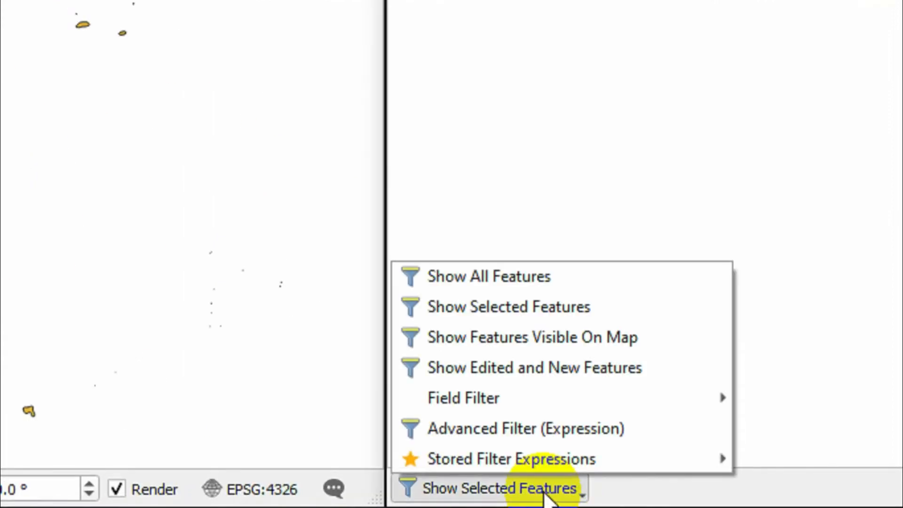
click(457, 275)
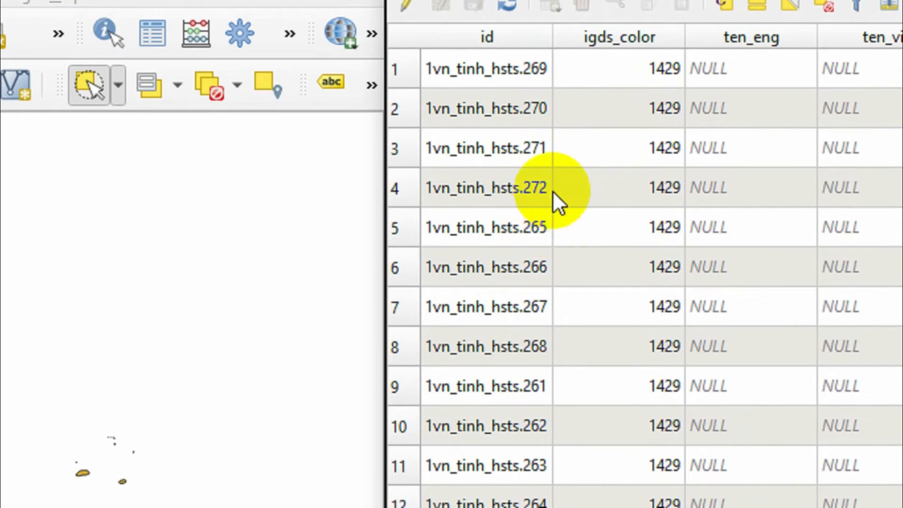
drag(380, 349, 198, 380)
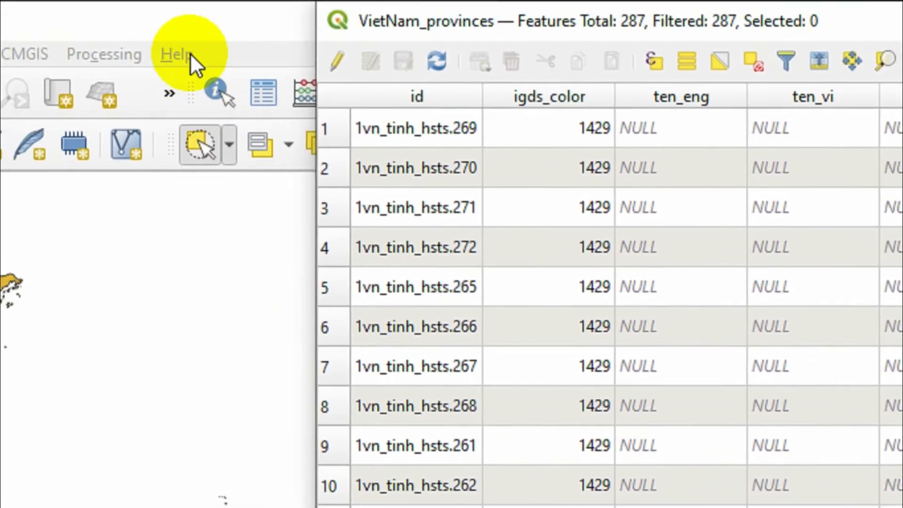
- Try to narrow the main QGIS window so that it does not overlap the attribute table
click(225, 19)
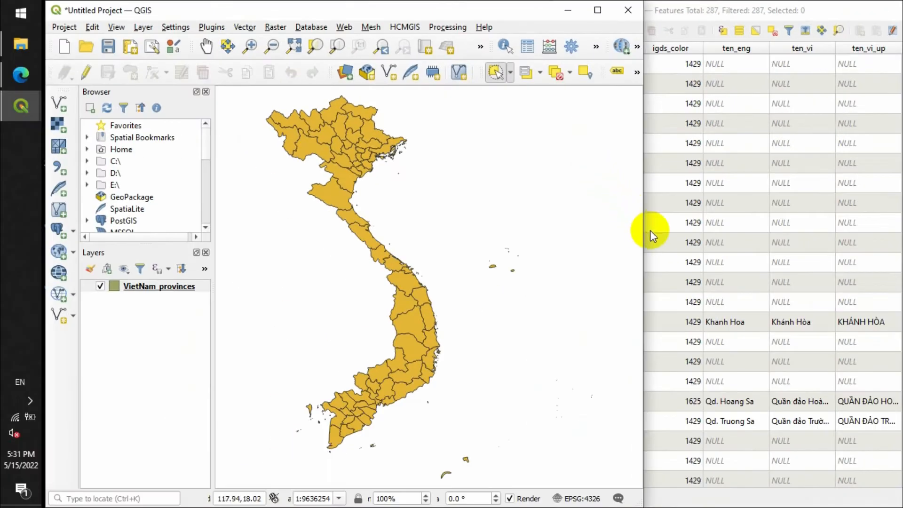
drag(644, 236, 593, 234)
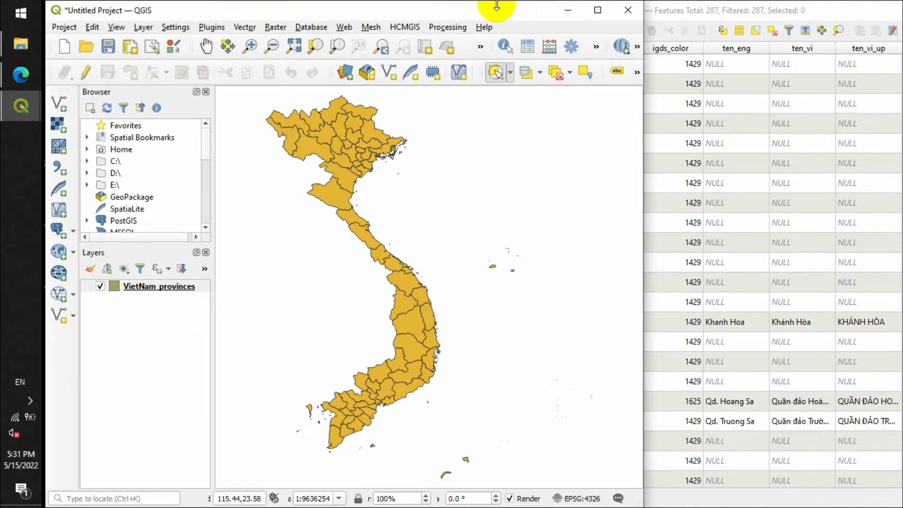
click(719, 12)
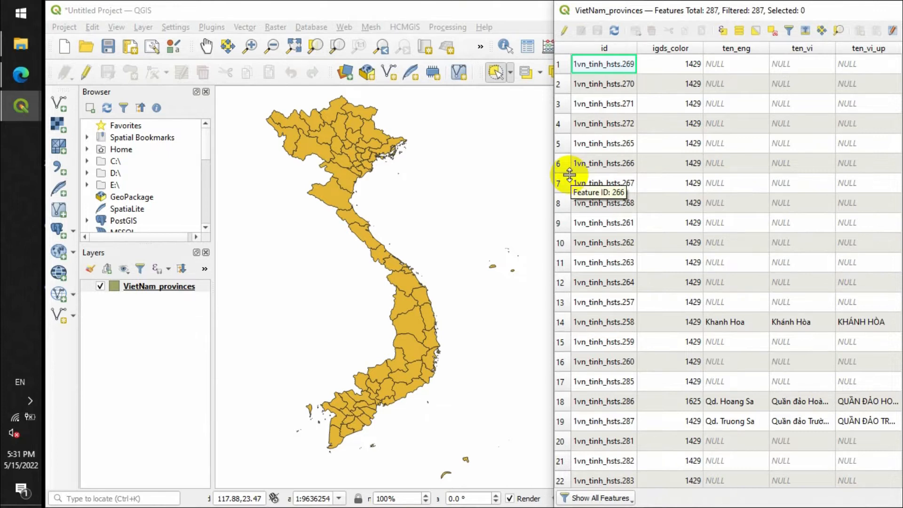
- Switch to the Notion lesson page in the browser, mark the "Select features" item as done, and return to QGIS
click(21, 74)
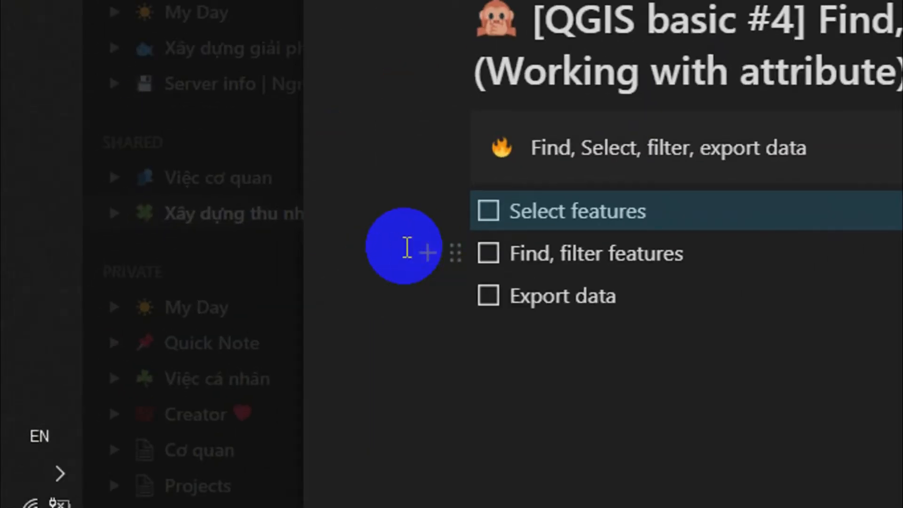
drag(234, 295, 288, 296)
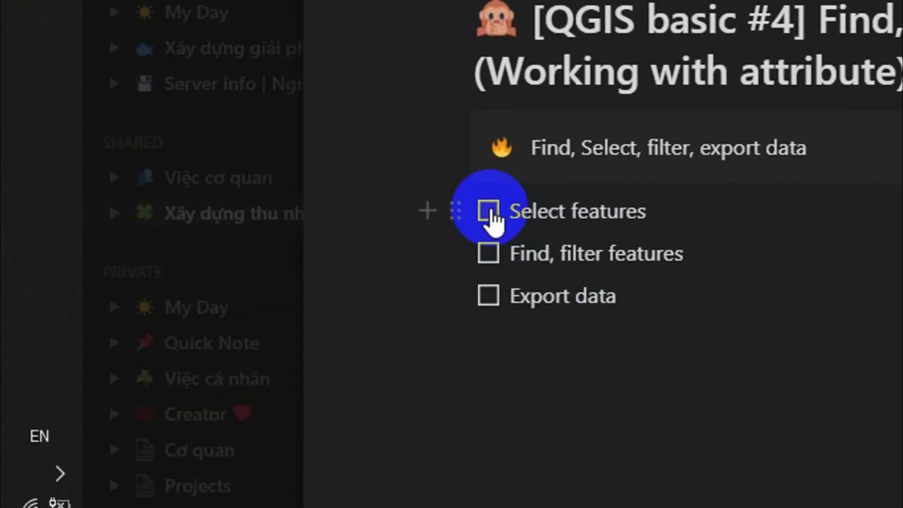
click(489, 212)
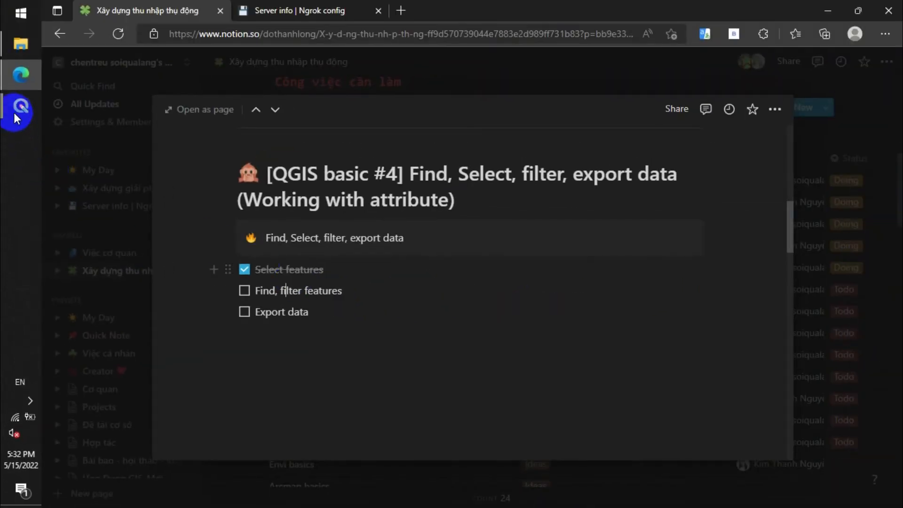
mouse_move(15, 111)
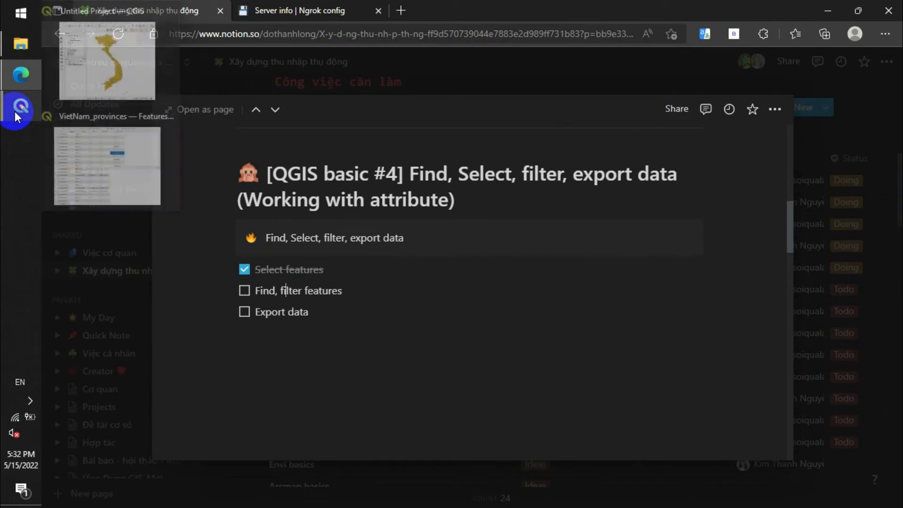
click(828, 10)
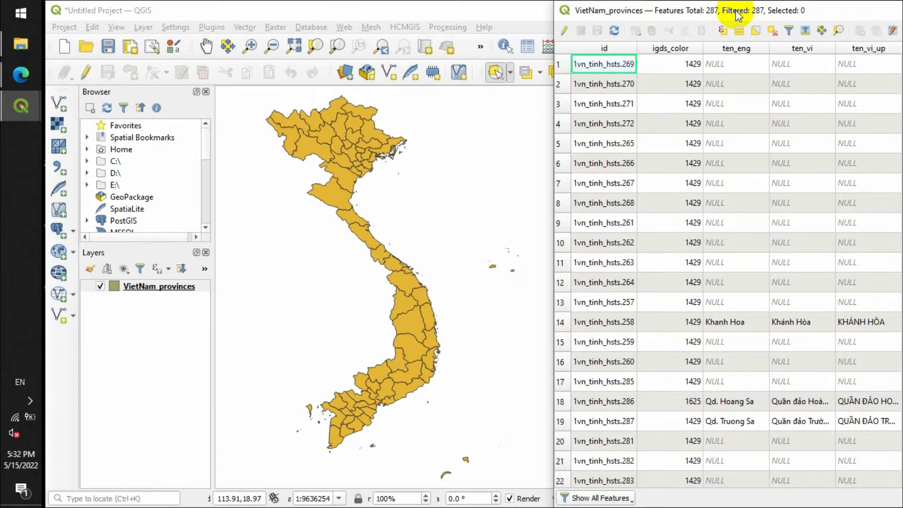
- Open the Select Features by Value form for the VietNam_provinces layer and move it clear of the map's provinces
click(450, 13)
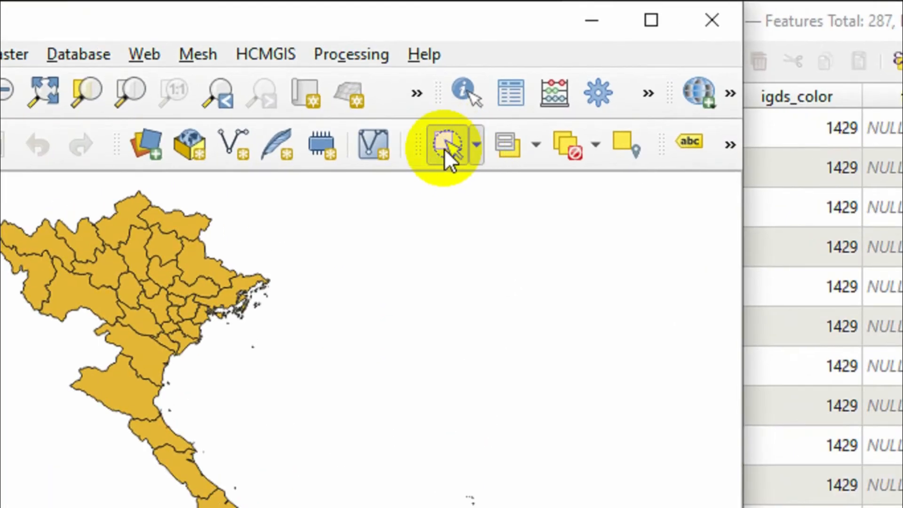
click(475, 143)
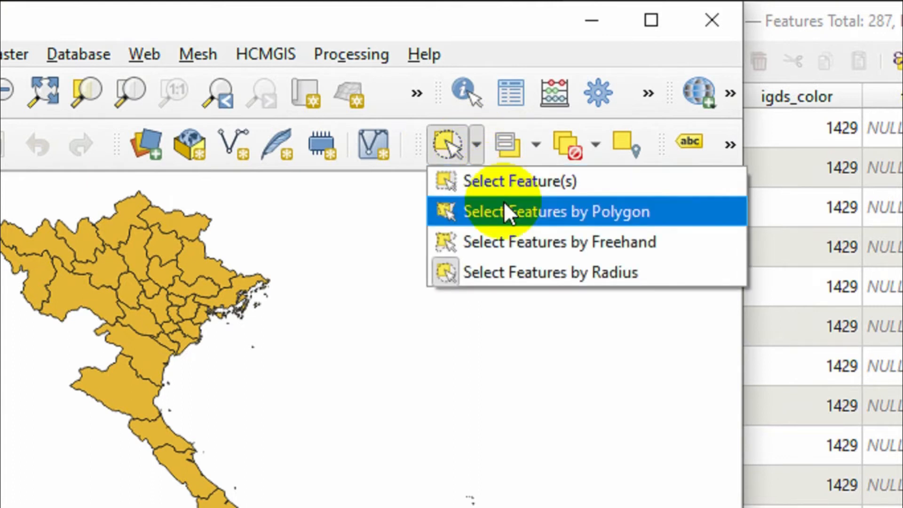
click(538, 147)
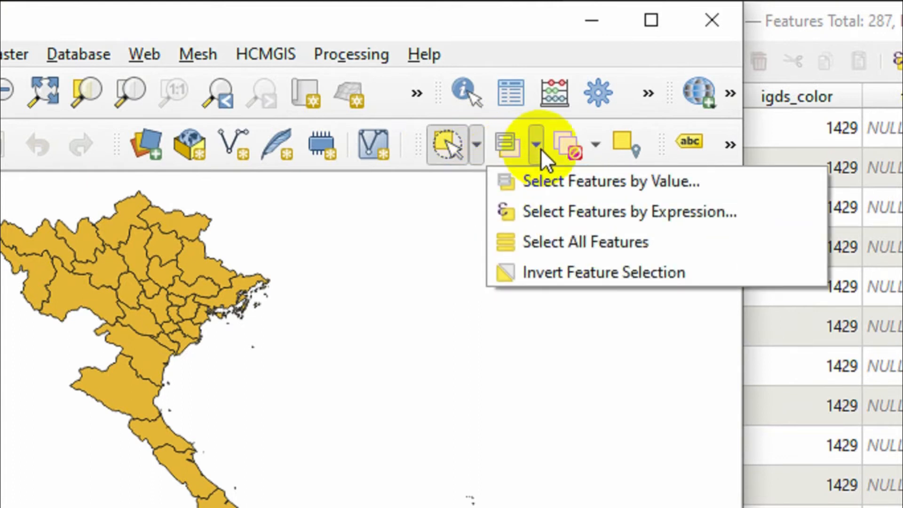
click(555, 182)
drag(465, 138, 615, 95)
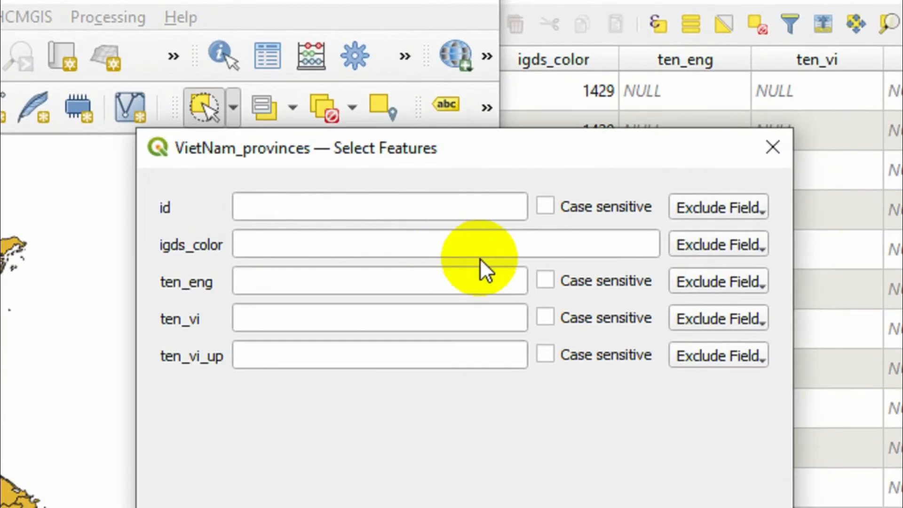
- Select the province whose ten_eng value contains "Nghe An"
click(496, 254)
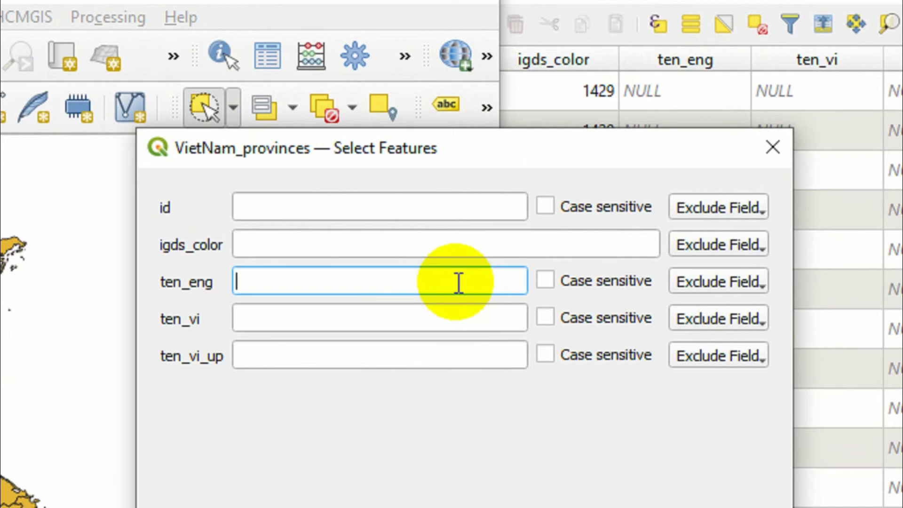
text(ngh)
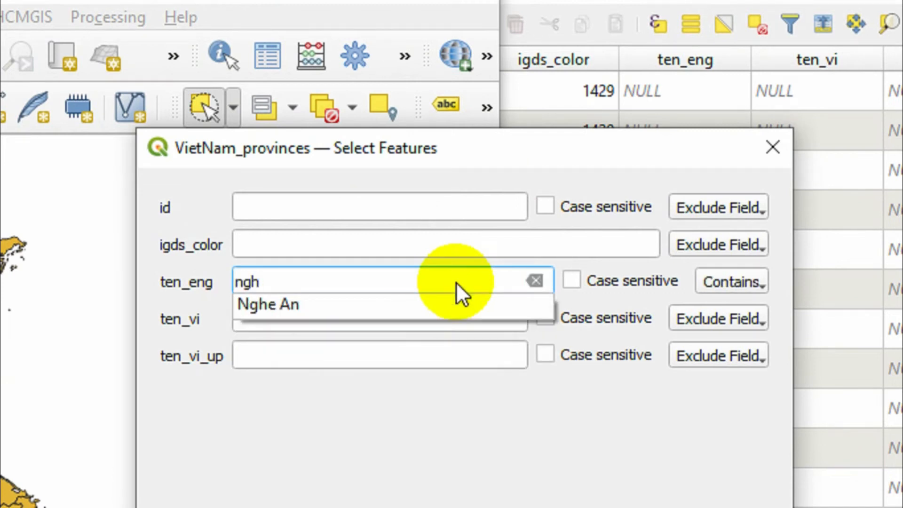
click(253, 307)
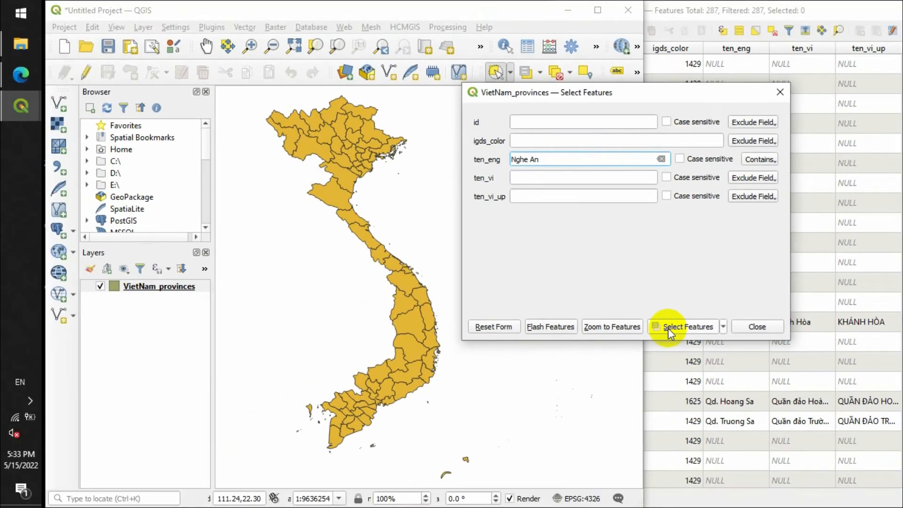
click(549, 395)
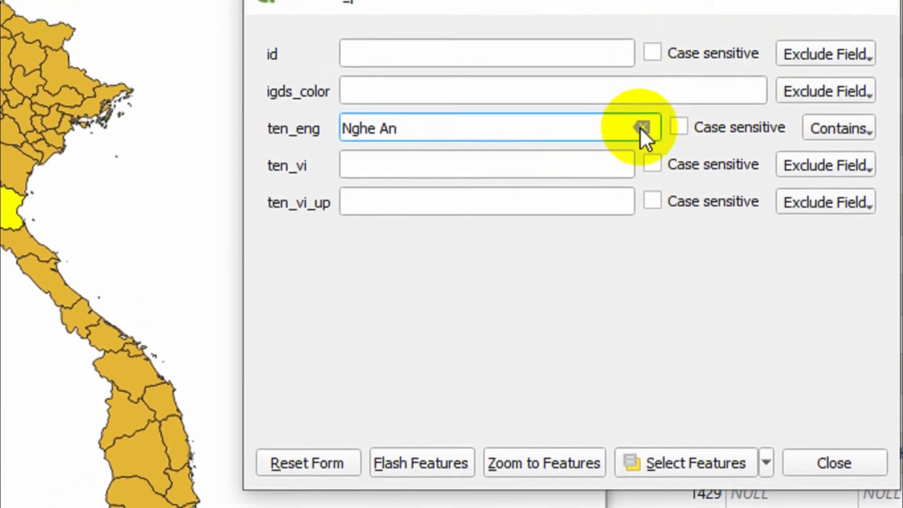
- Replace the ten_eng value with "Dack Lak" and select the matching province
click(642, 105)
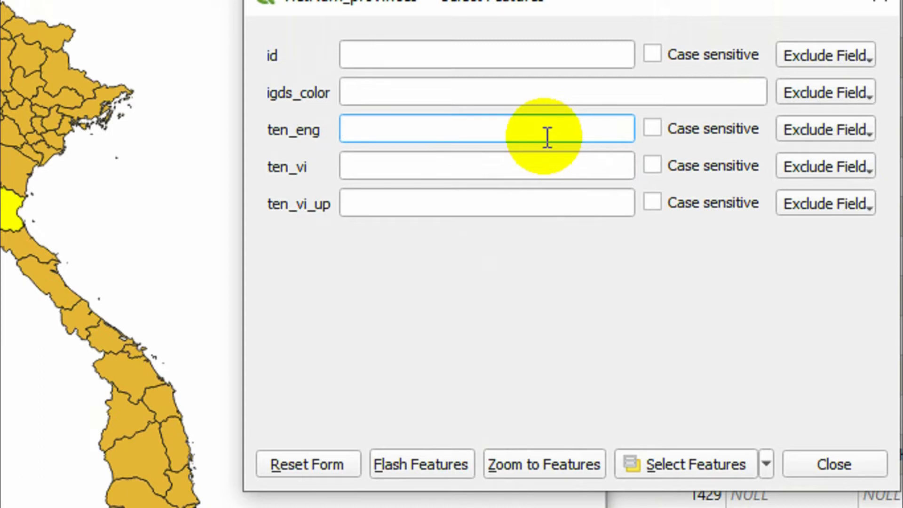
text(d)
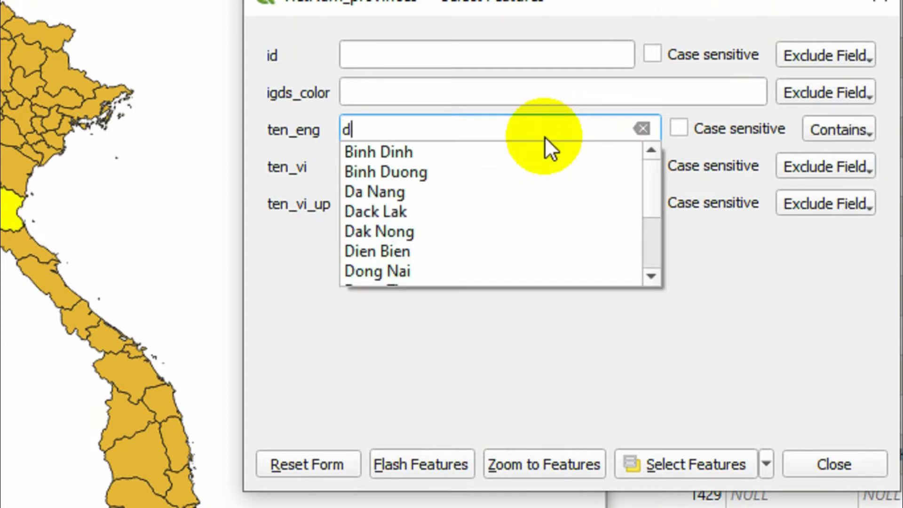
click(394, 211)
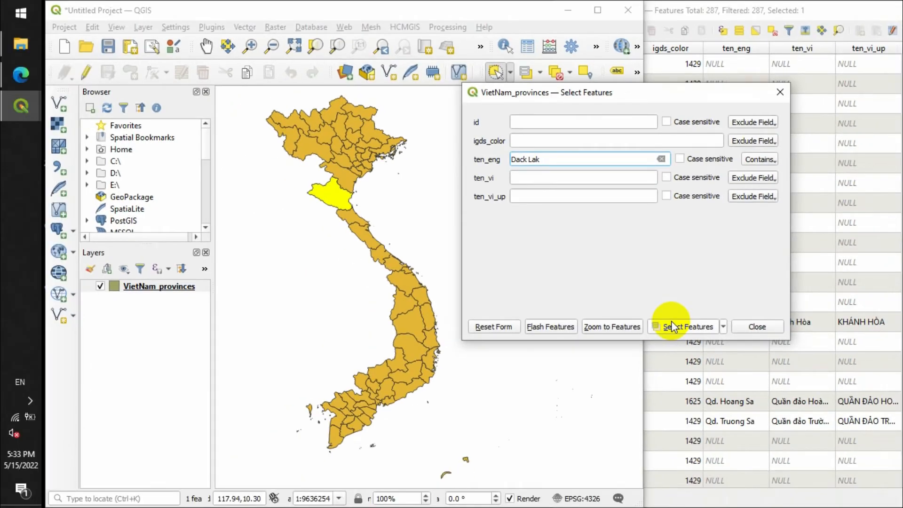
click(673, 326)
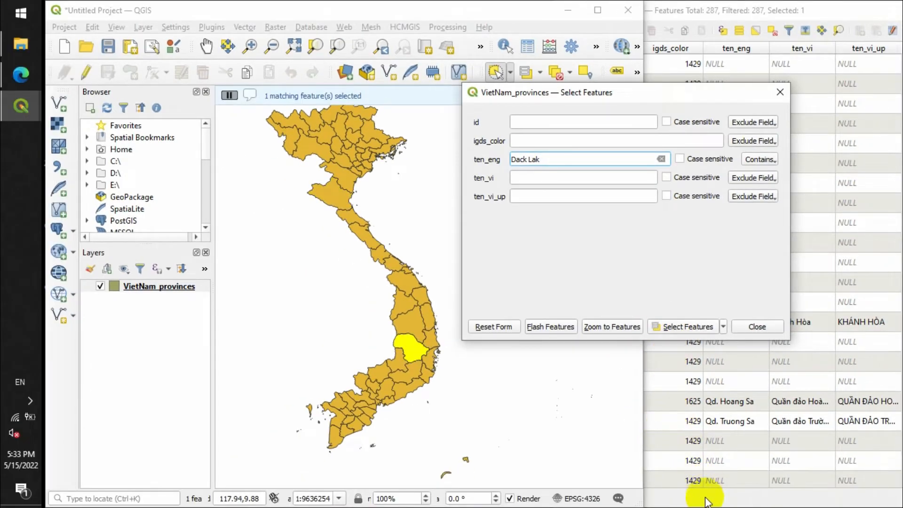
- Bring the attribute table to the front and show only the selected features in it
click(706, 502)
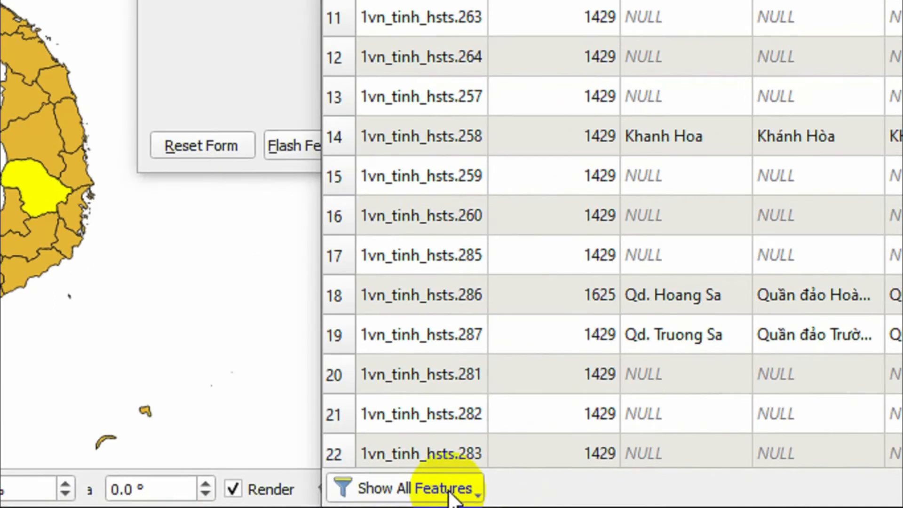
click(619, 502)
click(453, 323)
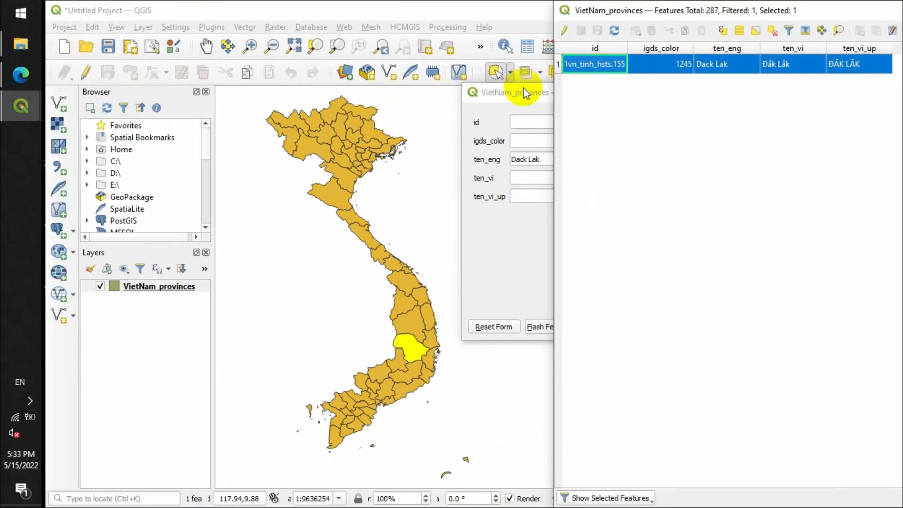
- Return to the Select Features form, clear the ten_eng value and view the match conditions available for that field
click(263, 136)
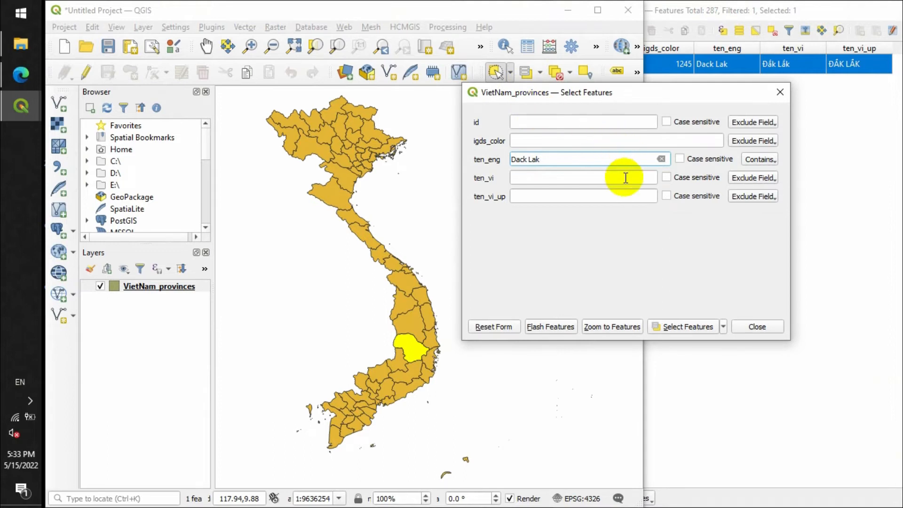
click(662, 160)
click(753, 159)
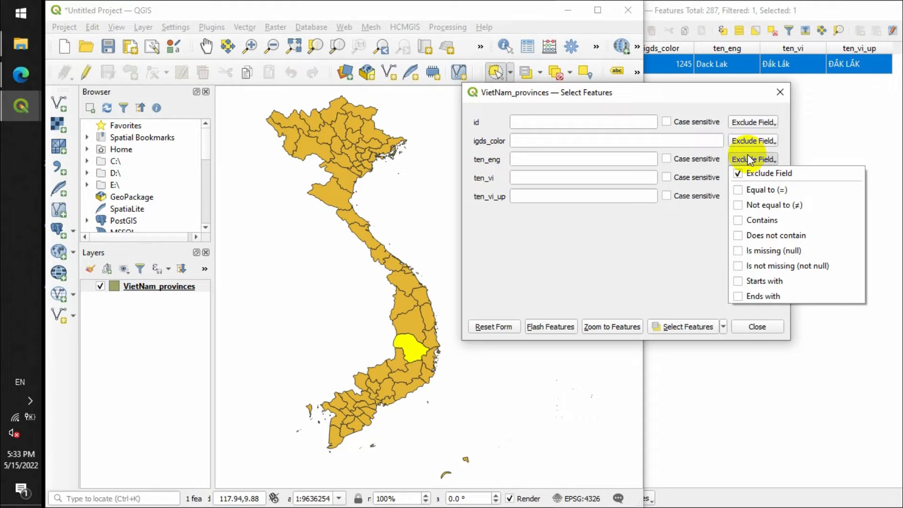
click(539, 245)
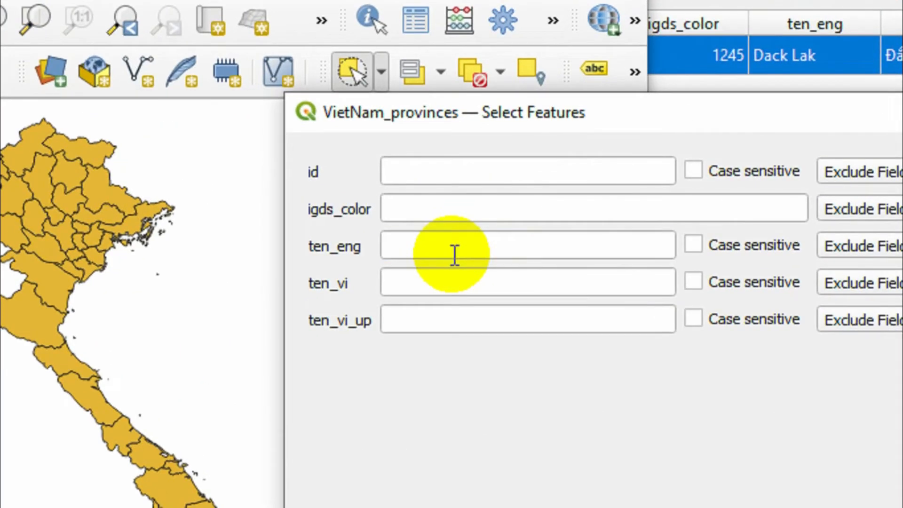
- Try "Dien Bien" as the ten_eng value and shorten the entry back to "D"
click(547, 164)
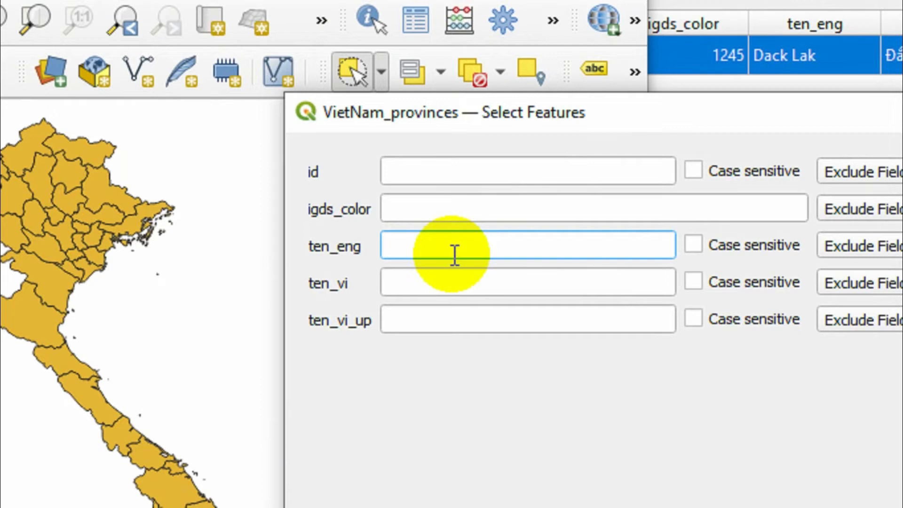
text(D)
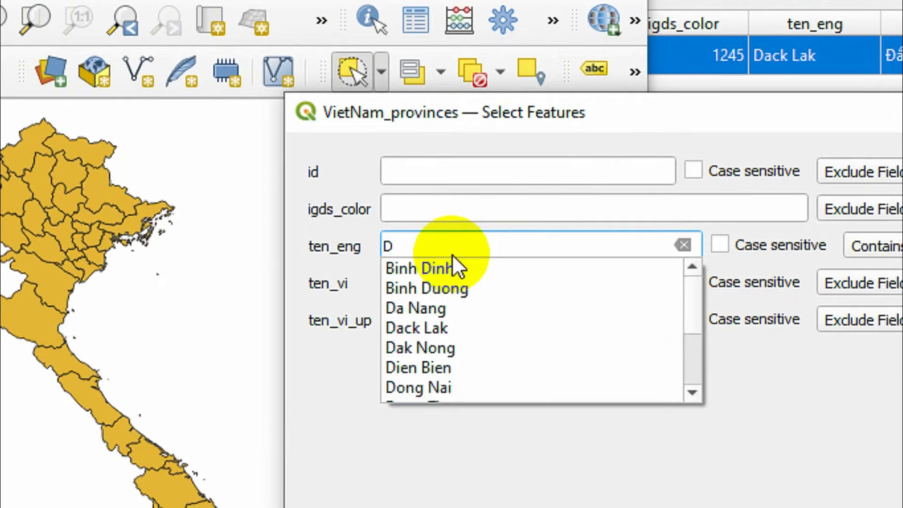
click(419, 366)
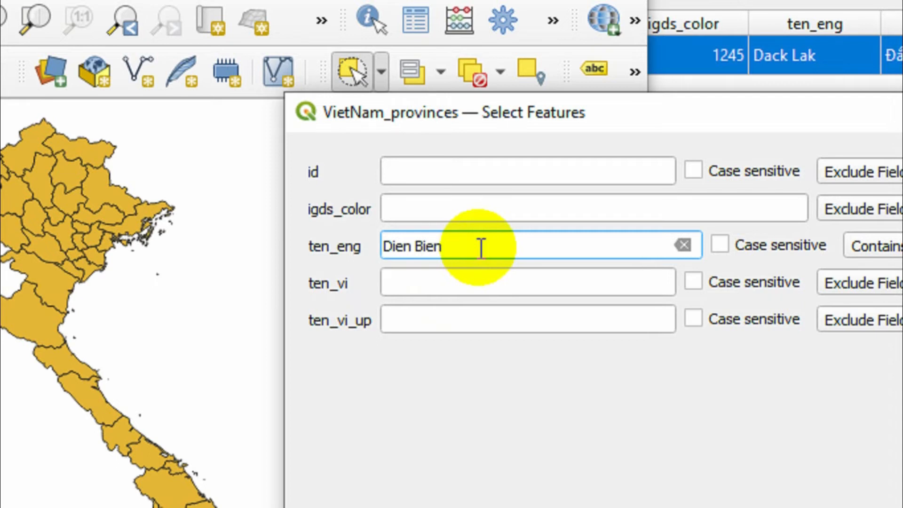
key(BackSpace)
key(BackSpace)
key(BackSpace)
key(BackSpace)
key(BackSpace)
key(BackSpace)
key(BackSpace)
key(BackSpace)
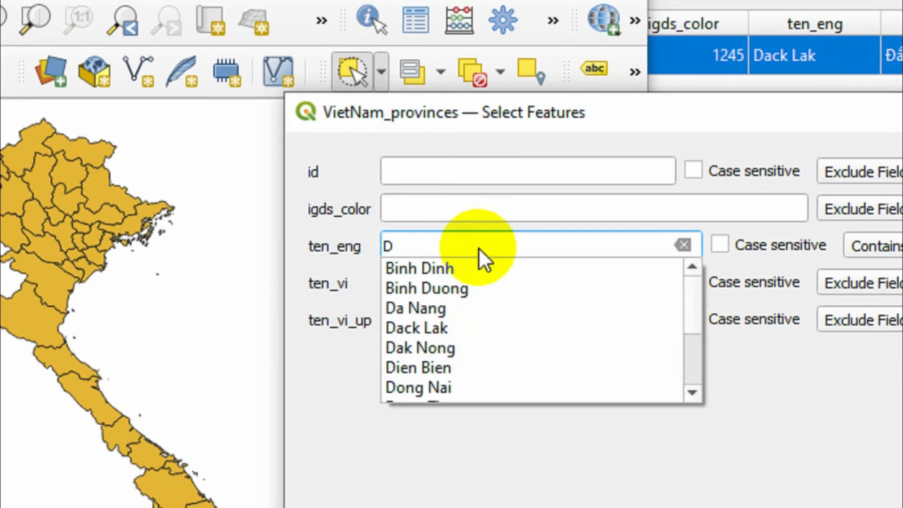
- Choose "Dak Nong" as the ten_eng value and select the matching province
click(410, 347)
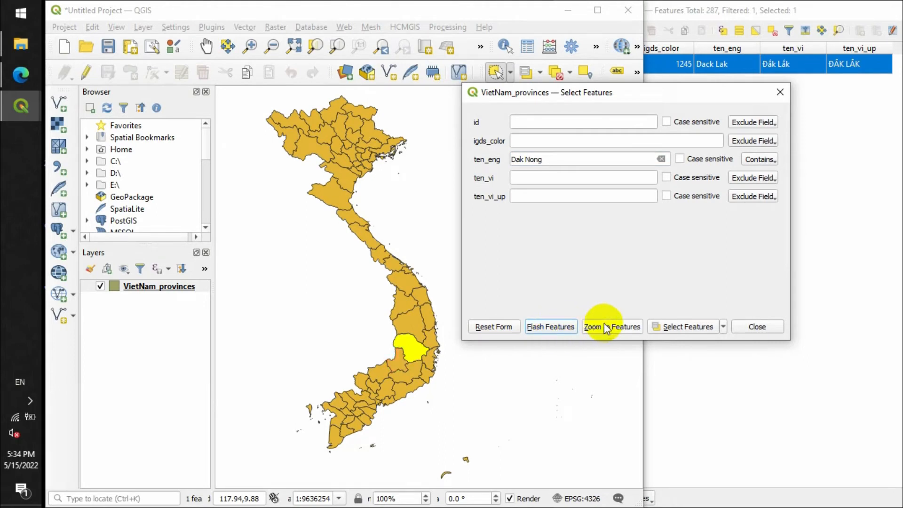
click(662, 326)
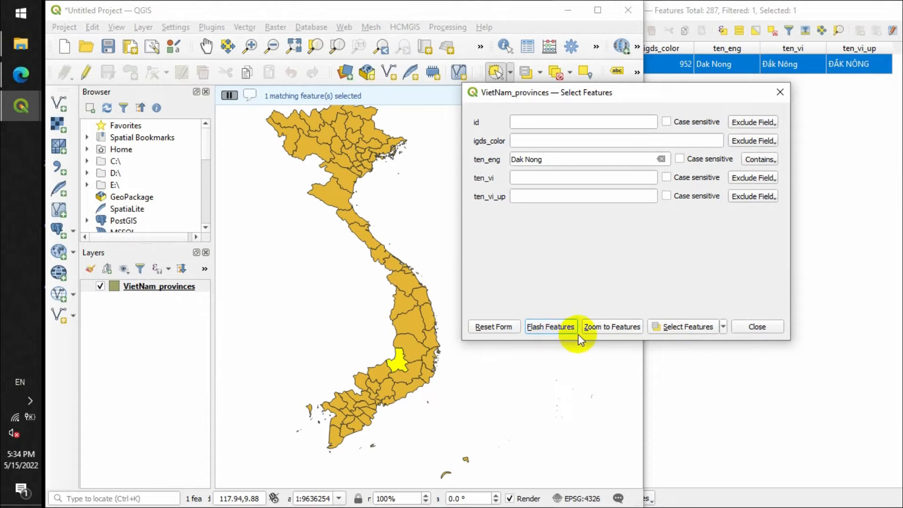
- Zoom the map to the Dak Nong feature, bring it fully into view and close the Select Features form
click(610, 326)
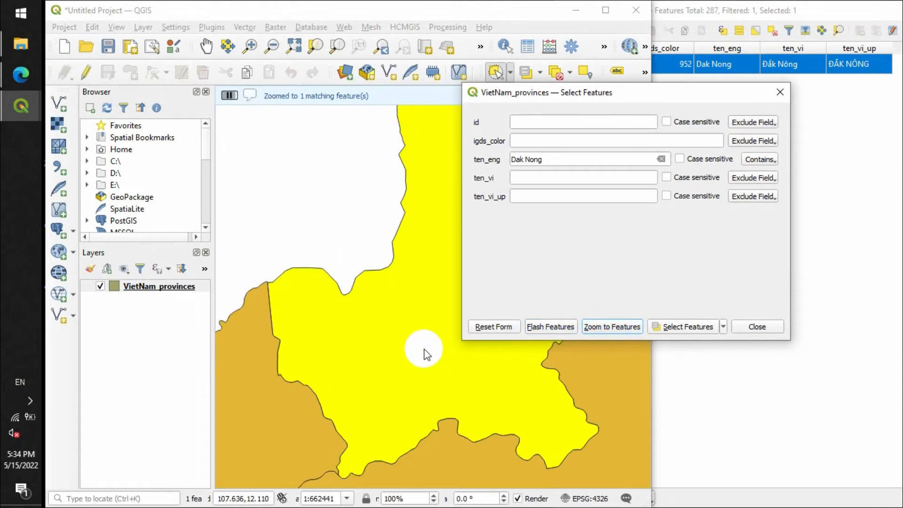
scroll(424, 351, down, 1)
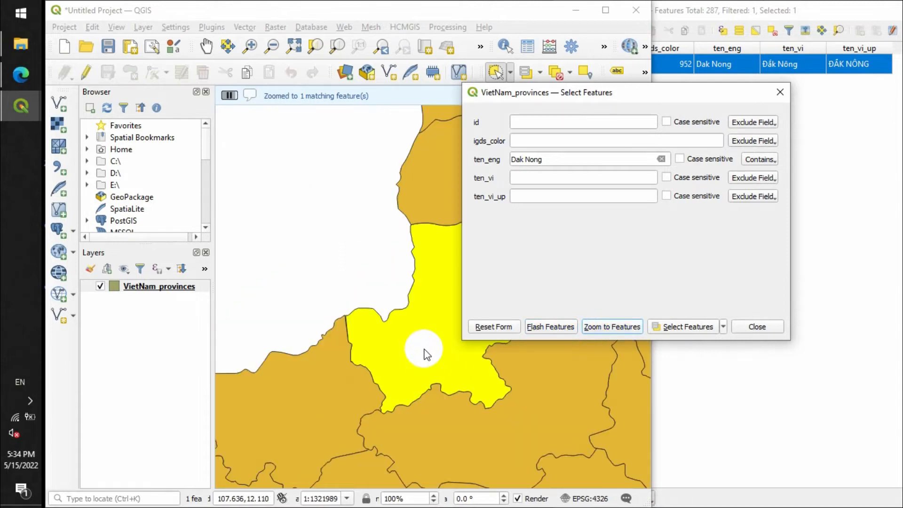
click(205, 49)
drag(404, 361, 321, 353)
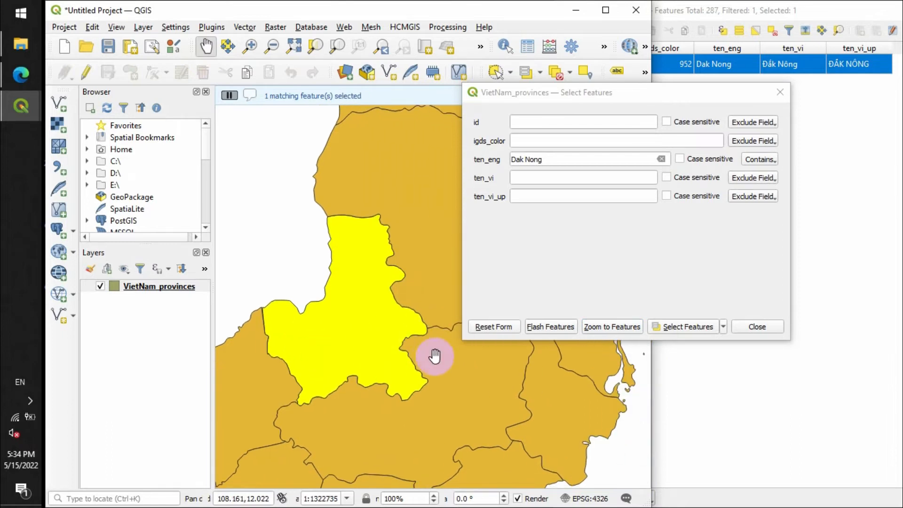
click(779, 93)
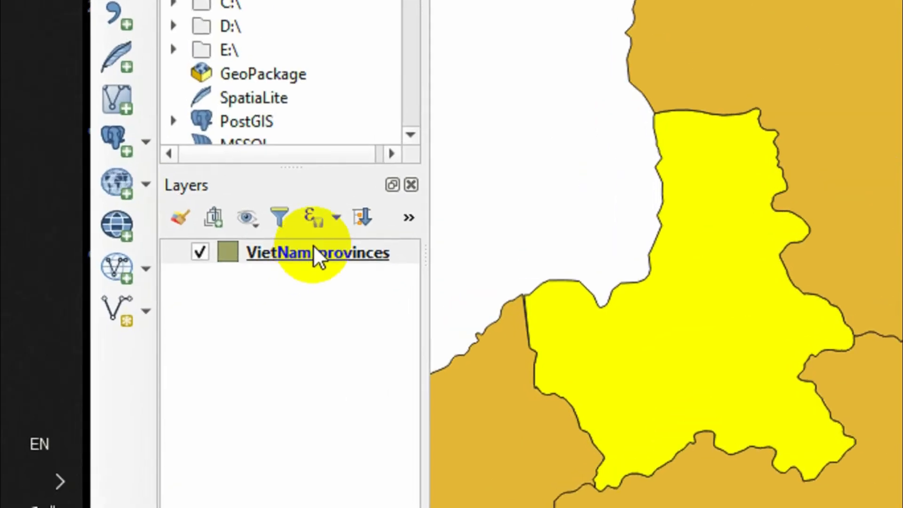
- Zoom the map to the extent of the VietNam_provinces layer and invert the feature selection
right_click(158, 285)
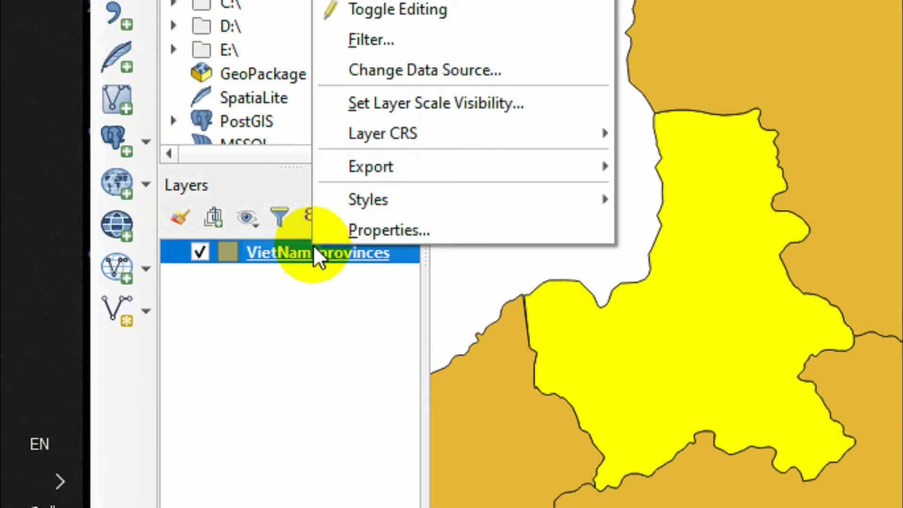
click(447, 57)
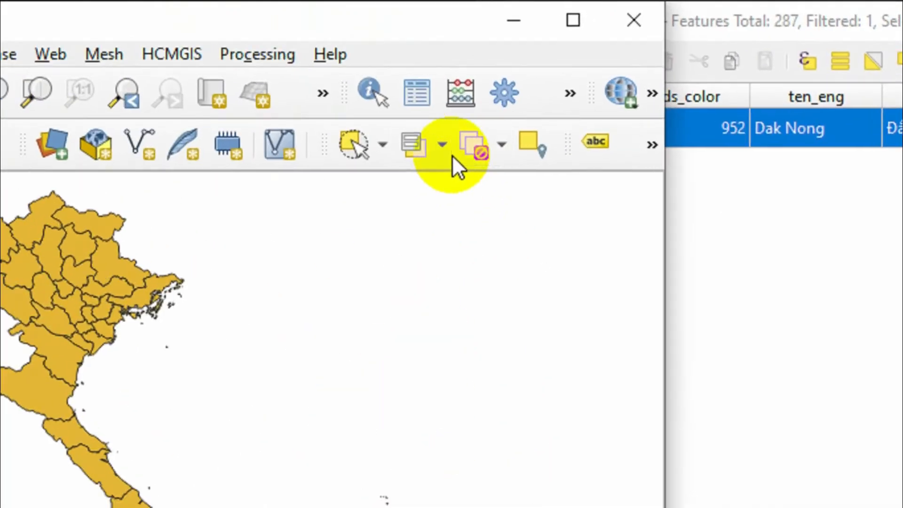
click(441, 146)
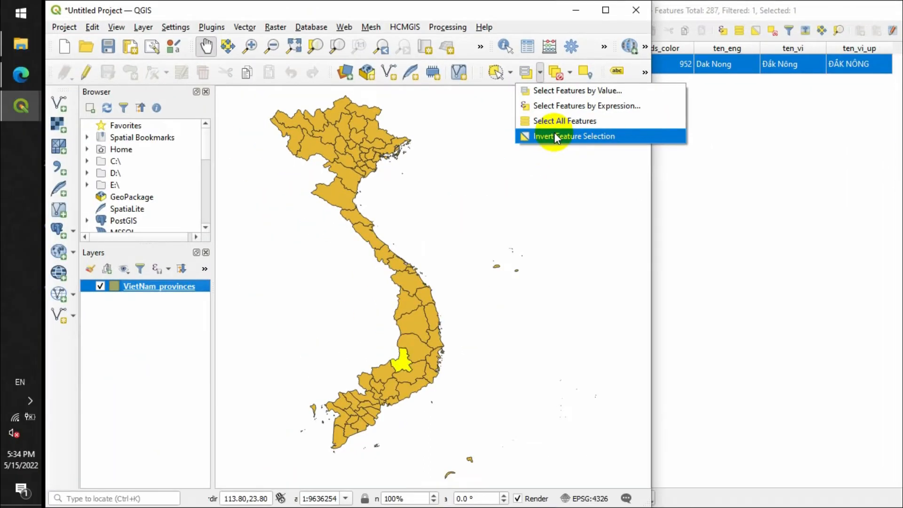
click(468, 271)
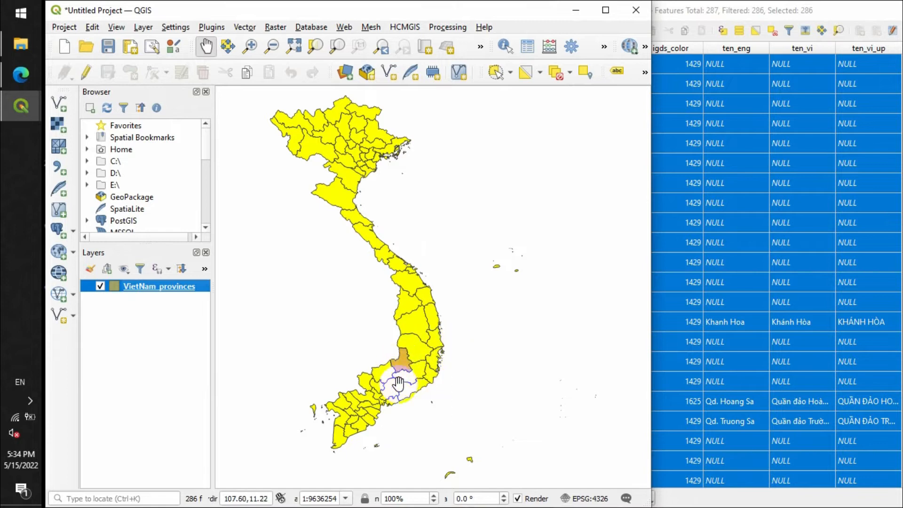
- Inspect the unselected province on the map and deselect all features
scroll(400, 374, up, 2)
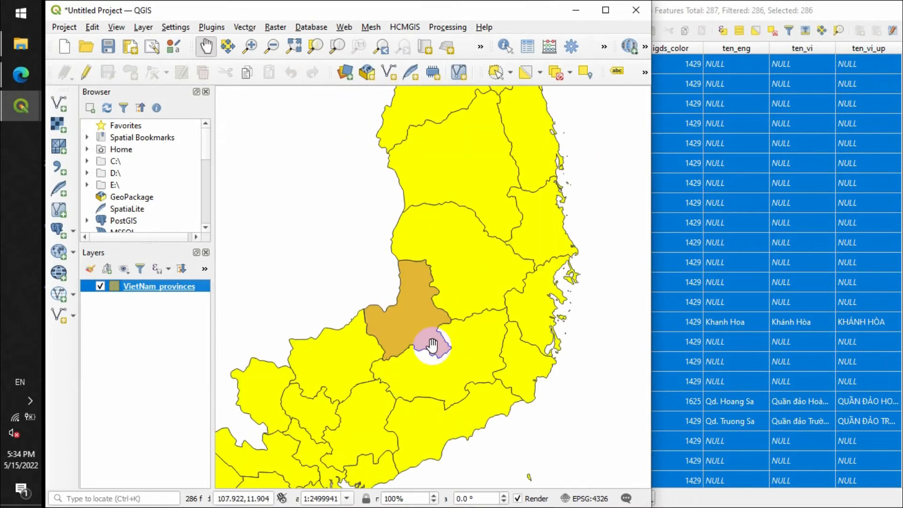
scroll(431, 341, down, 1)
scroll(431, 341, down, 1)
drag(396, 192, 398, 236)
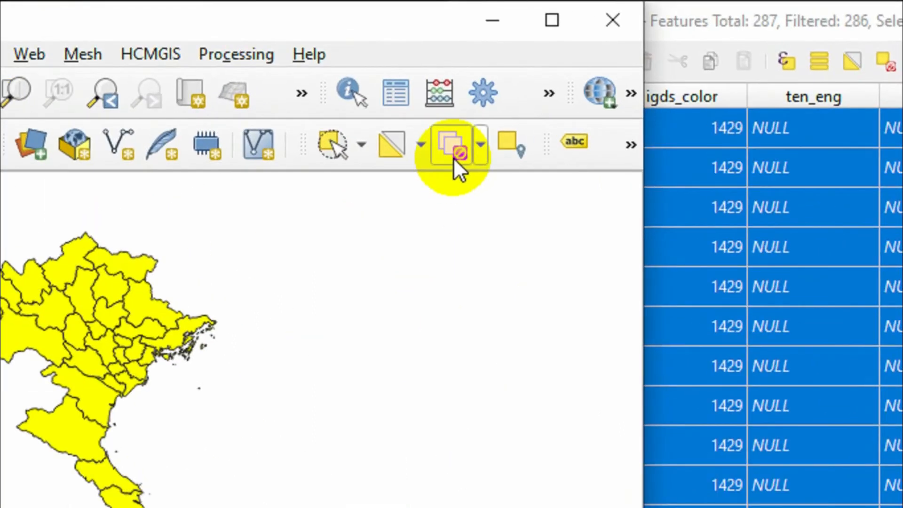
click(556, 78)
- Open Select by Expression for VietNam_provinces, move the dialog clear of the map and expand the Fields and Values group
click(424, 158)
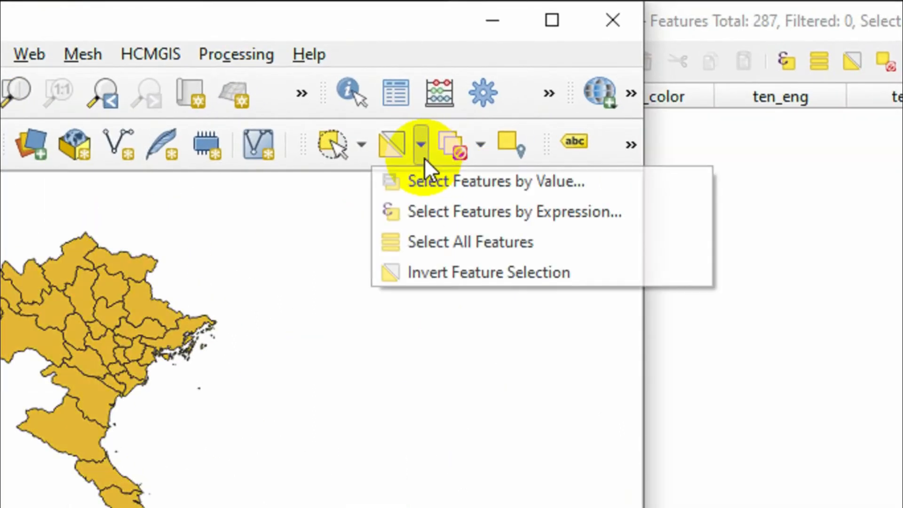
click(418, 211)
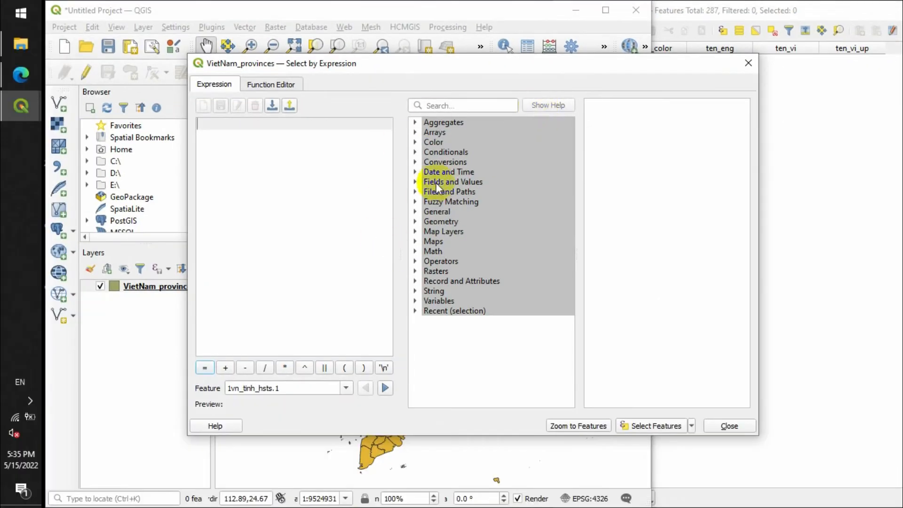
drag(393, 64, 621, 60)
drag(409, 53, 500, 140)
drag(641, 150, 611, 103)
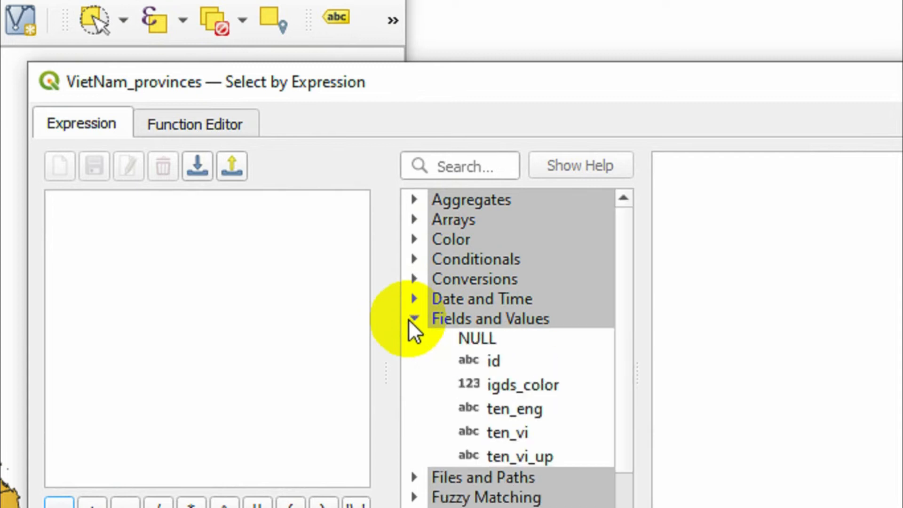
- Build the expression "ten_eng" = 'Binh Duong' from the field's unique values filtered by "d" and select the matching feature
double_click(512, 409)
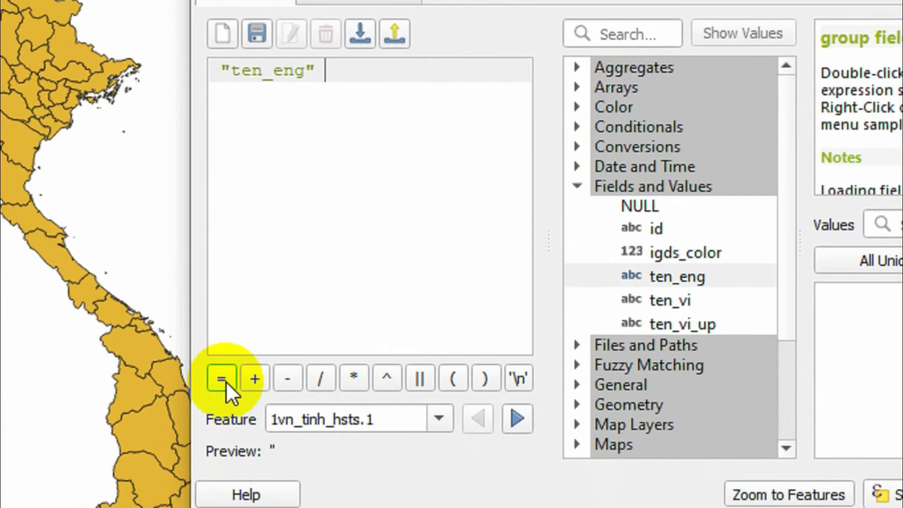
click(222, 379)
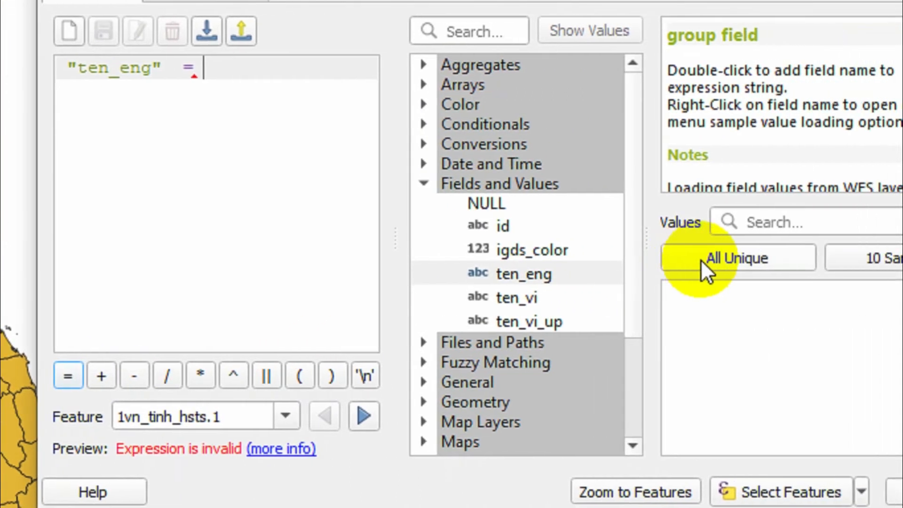
click(701, 259)
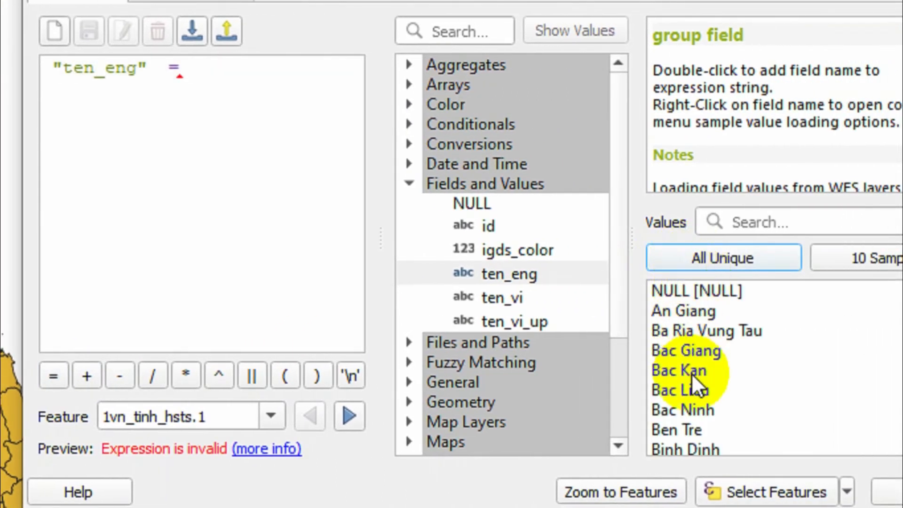
click(759, 222)
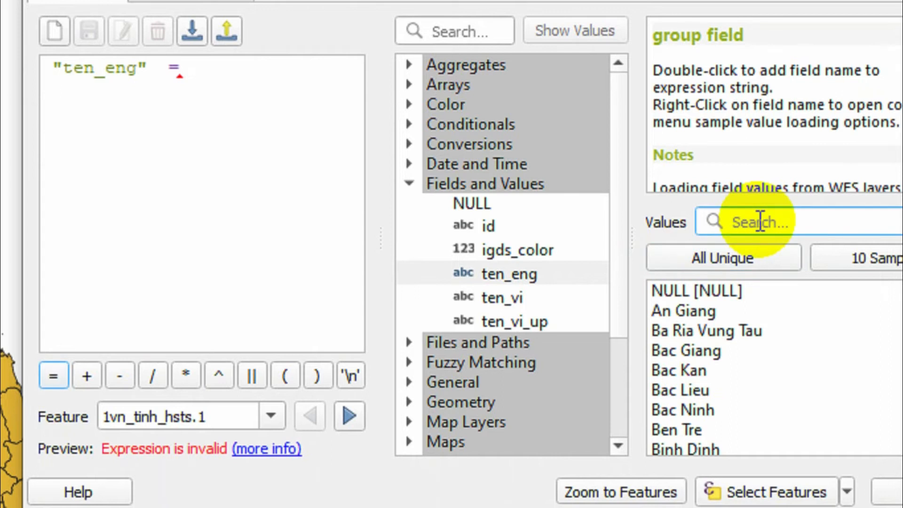
text(d)
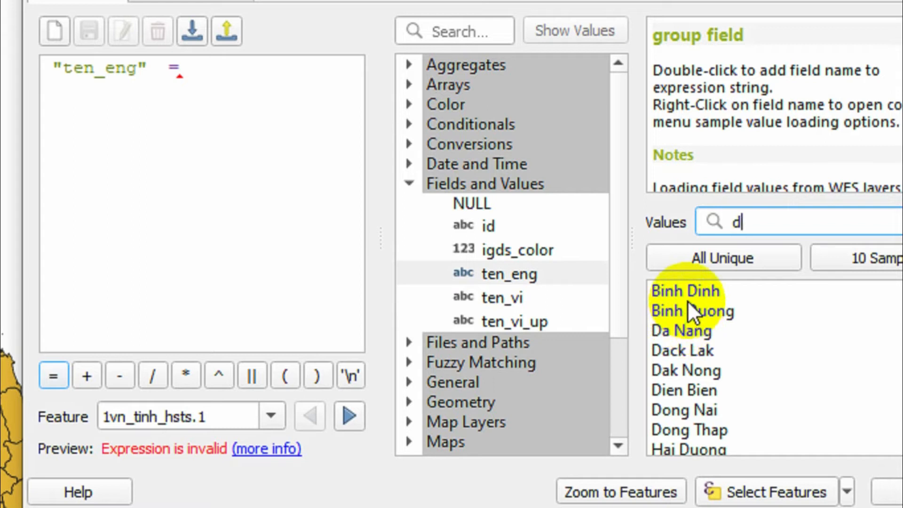
double_click(690, 313)
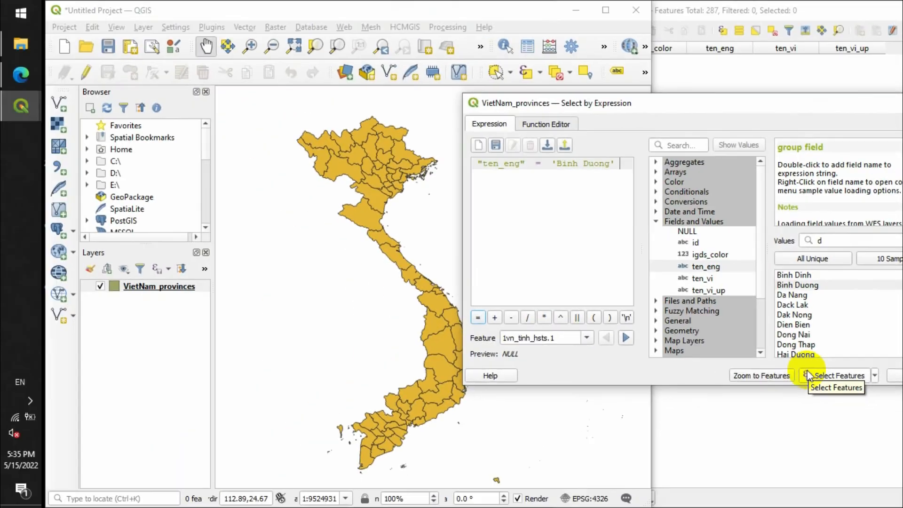
click(713, 386)
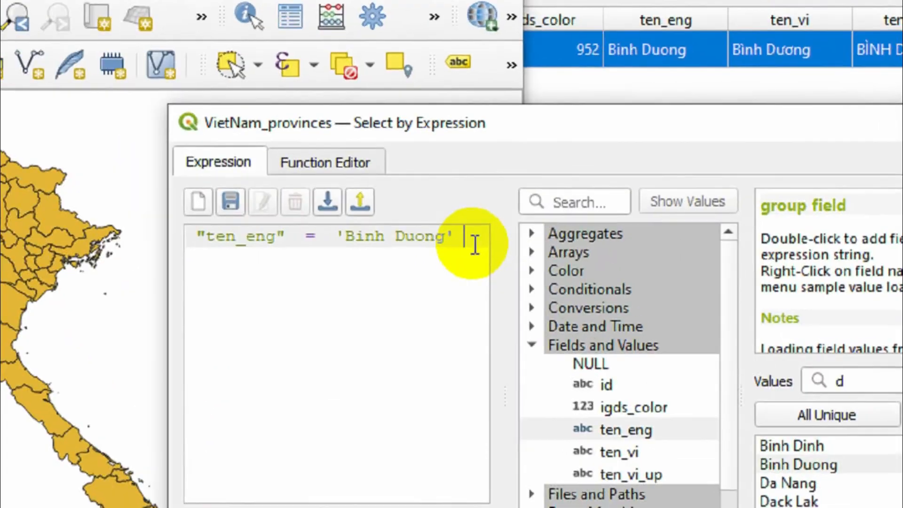
- Extend the expression on a new line with or "ten_eng" = 'Da Nang'
text(r)
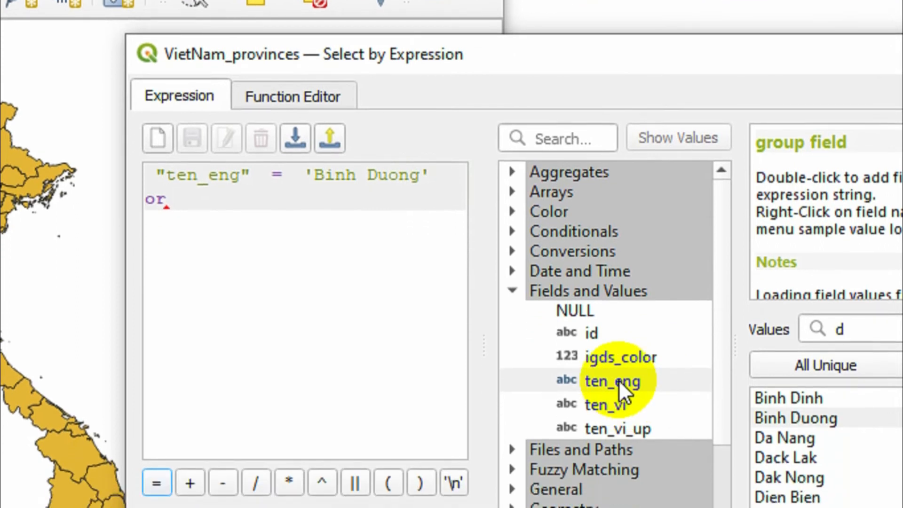
double_click(618, 451)
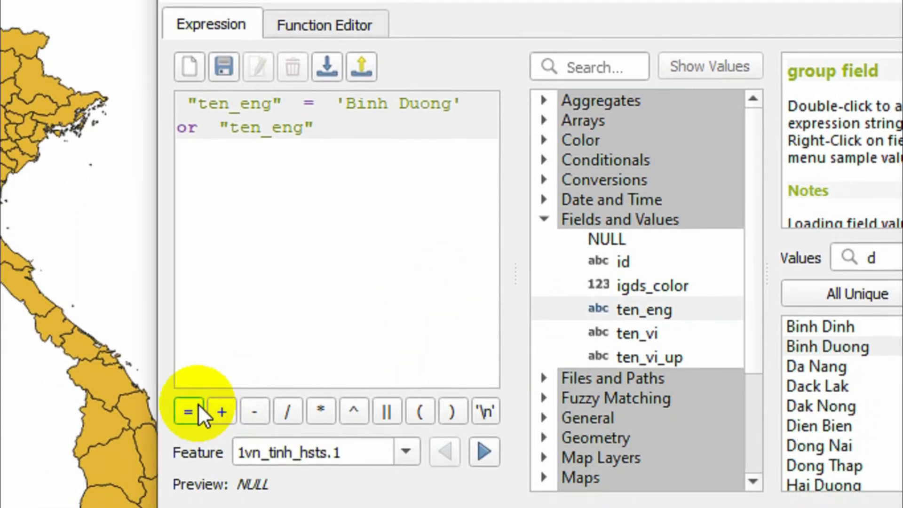
click(157, 483)
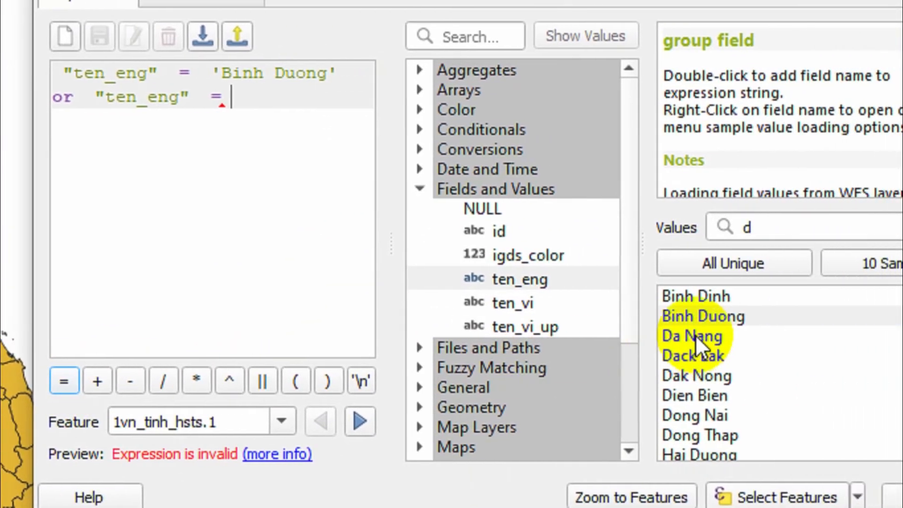
double_click(813, 335)
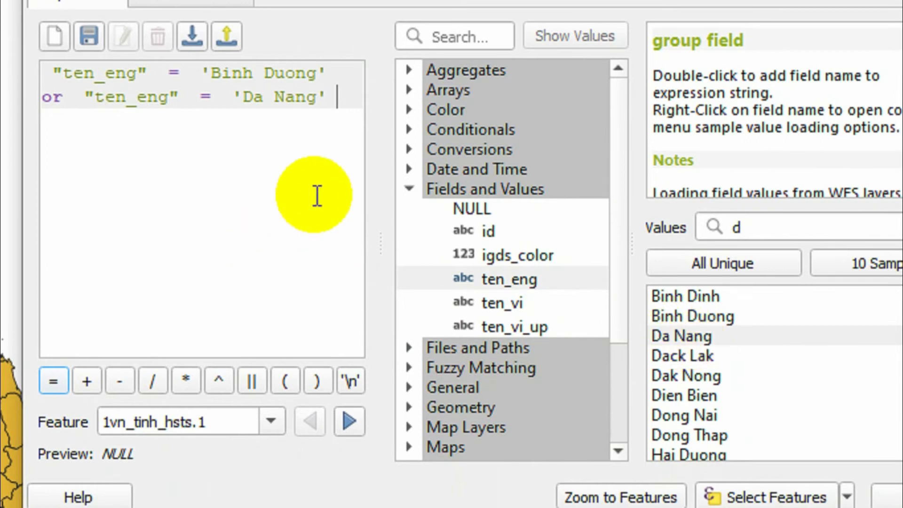
- Add a third condition, or "ten_eng" = 'Dack Lak', and select the features matching the whole expression
text(or)
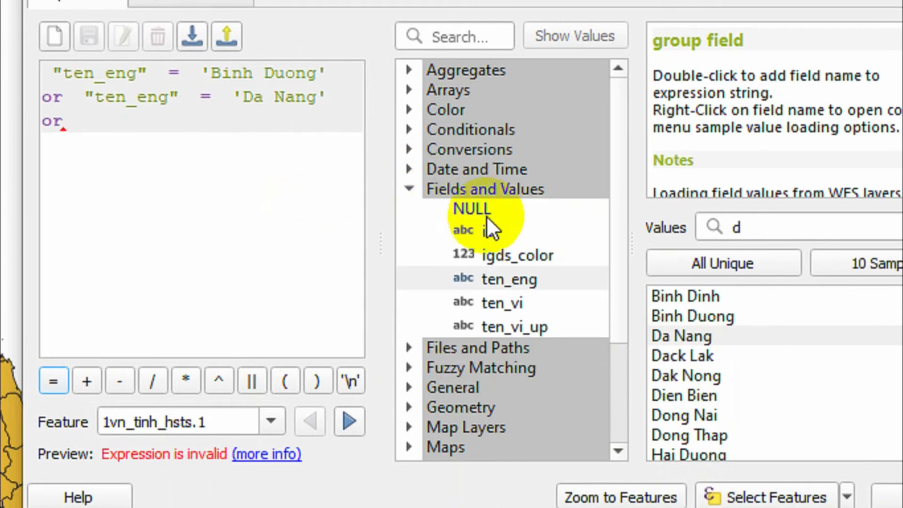
double_click(514, 283)
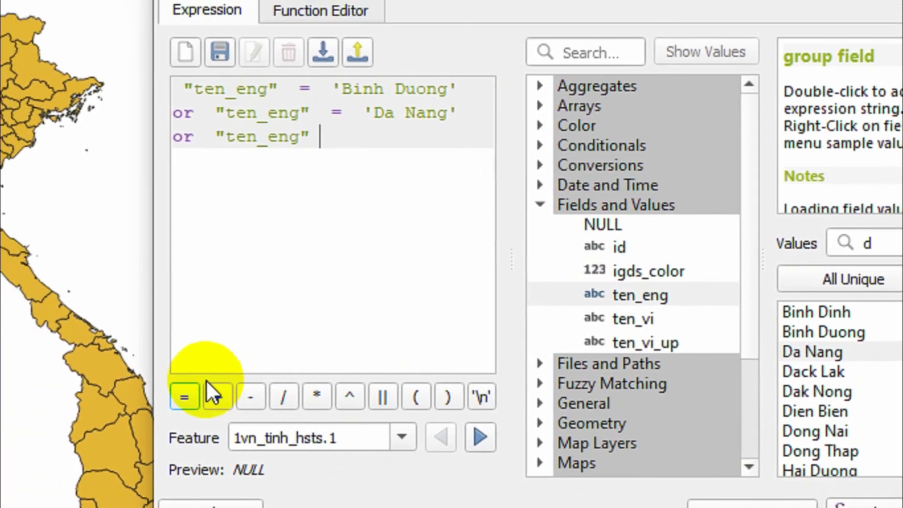
click(60, 381)
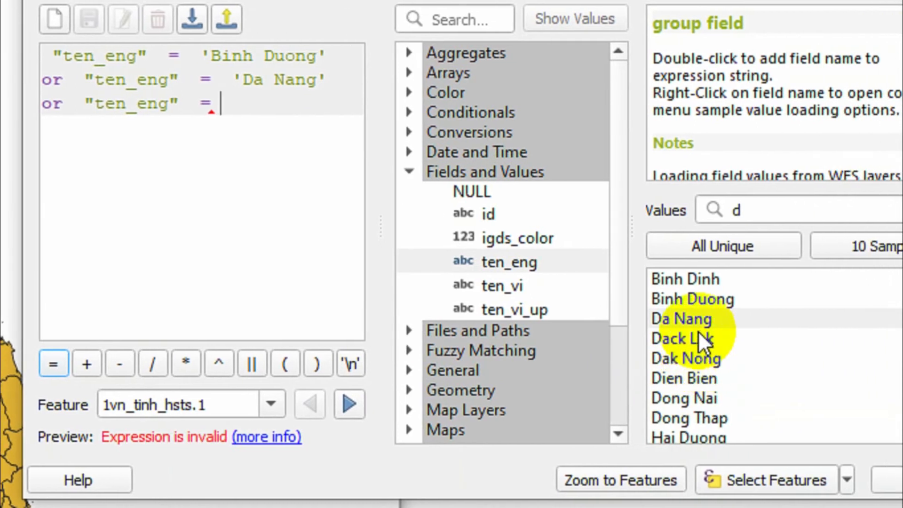
double_click(704, 340)
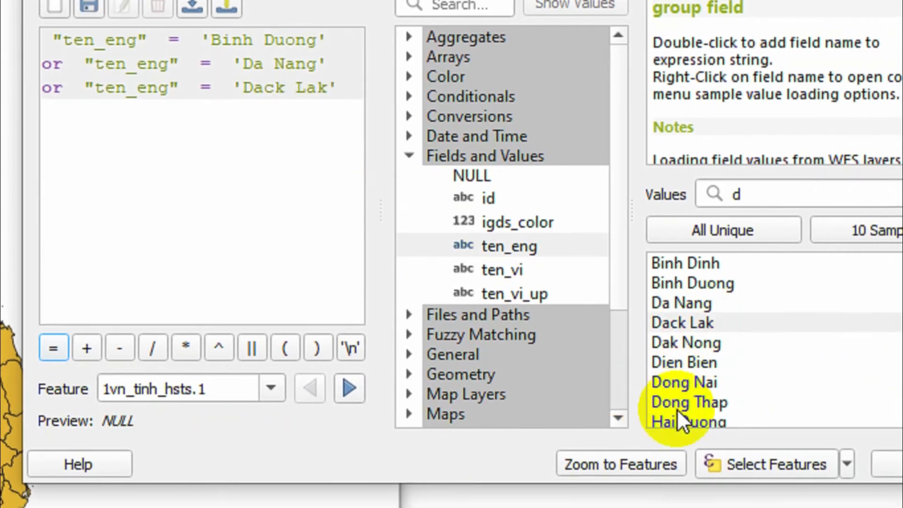
click(736, 464)
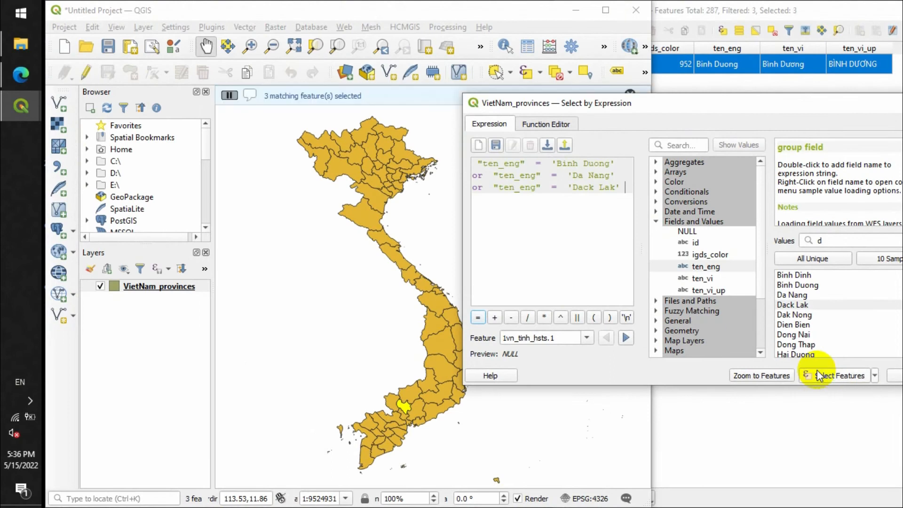
- Bring the selected provinces and their attribute rows into view and close the Select by Expression dialog
drag(364, 366, 314, 340)
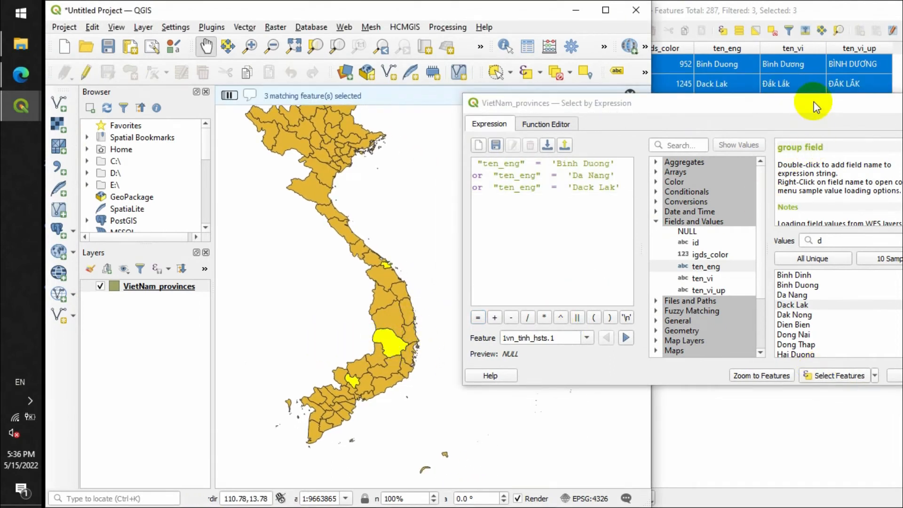
drag(814, 105, 766, 138)
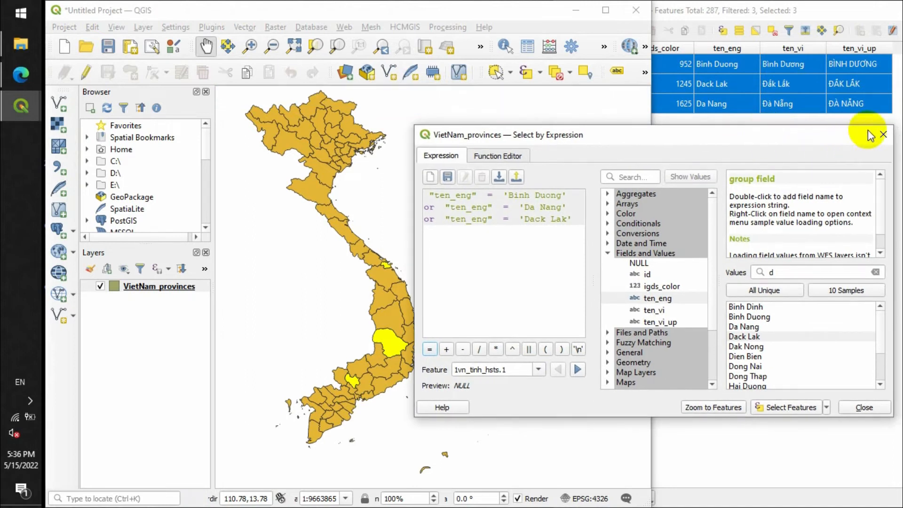
click(883, 136)
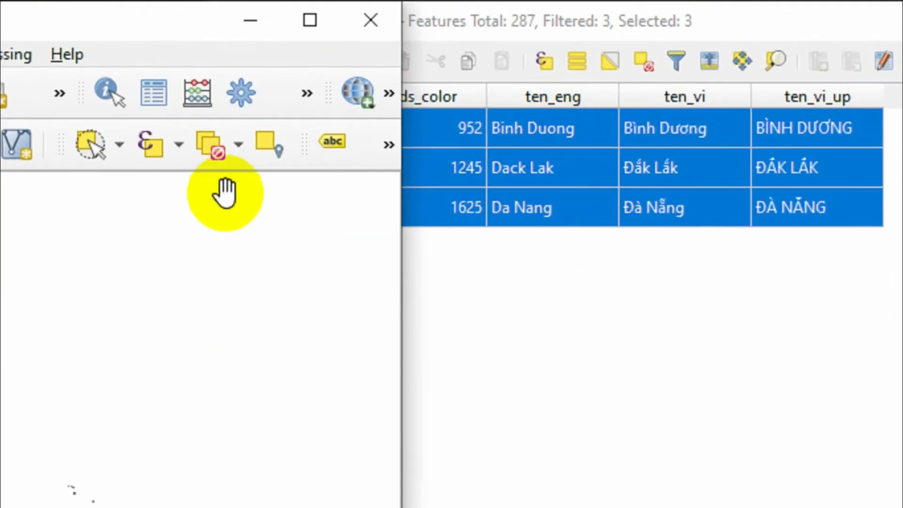
- Invert the feature selection and examine the unselected provinces on the map
click(179, 145)
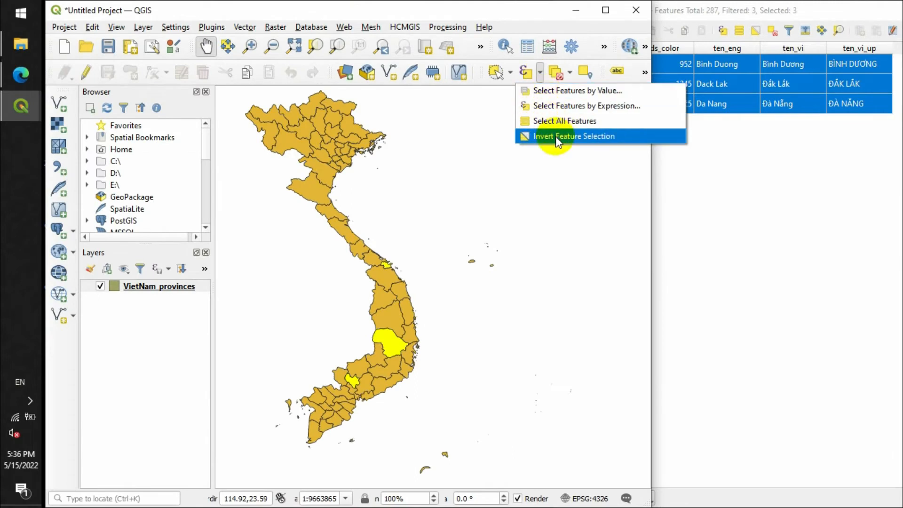
click(558, 138)
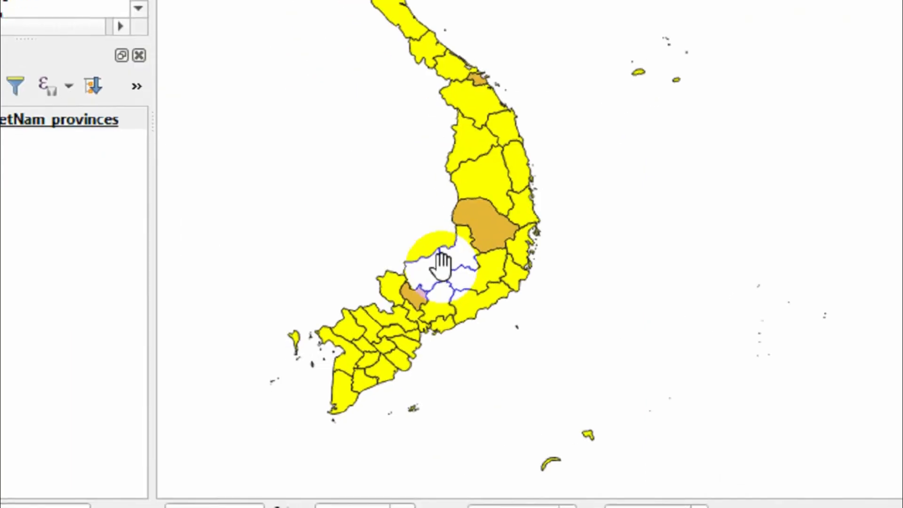
scroll(458, 256, up, 1)
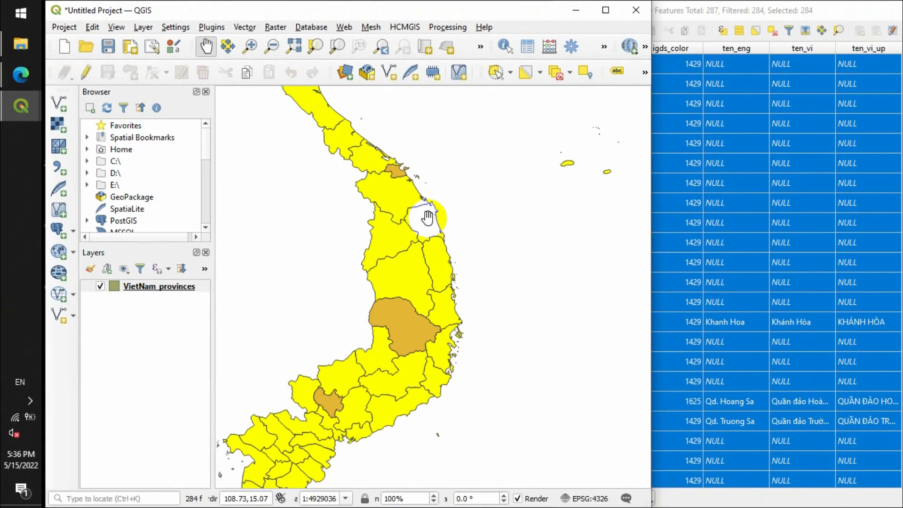
scroll(602, 119, down, 1)
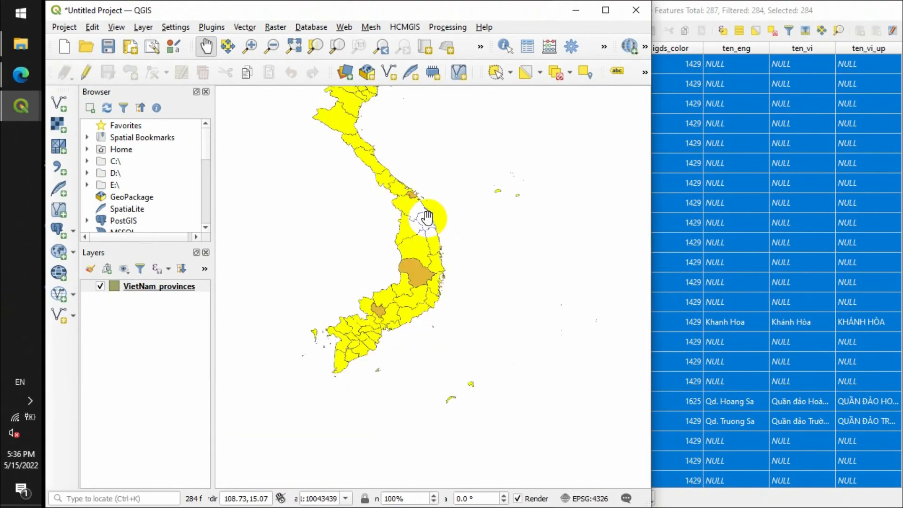
drag(439, 201, 466, 317)
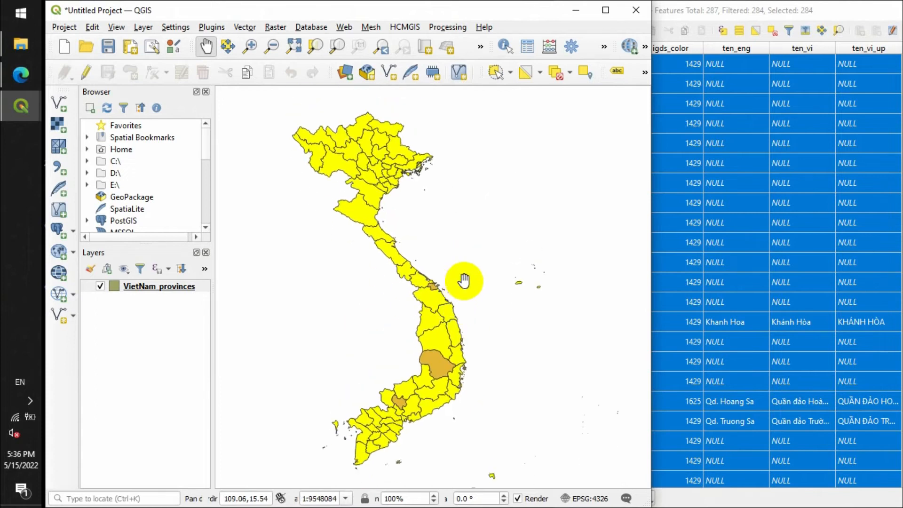
- Invert the selection again, and deselect the features from the current active layer
click(539, 74)
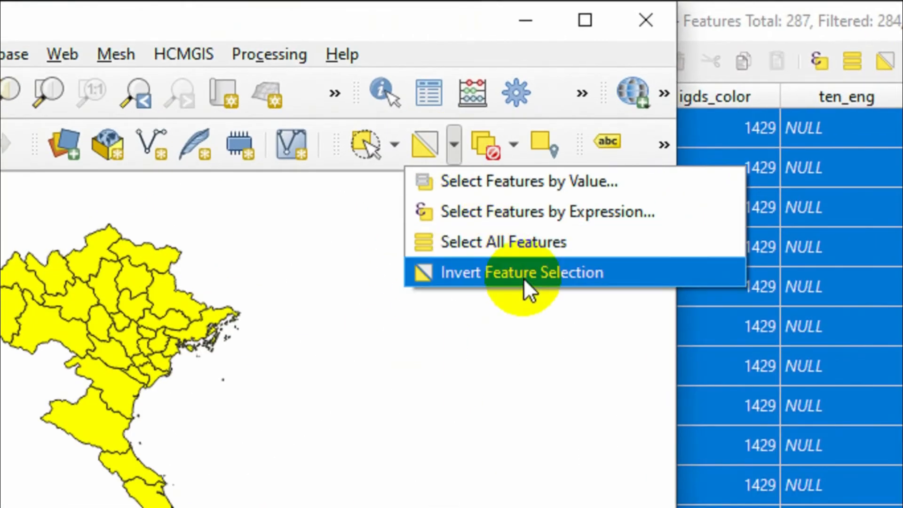
click(523, 278)
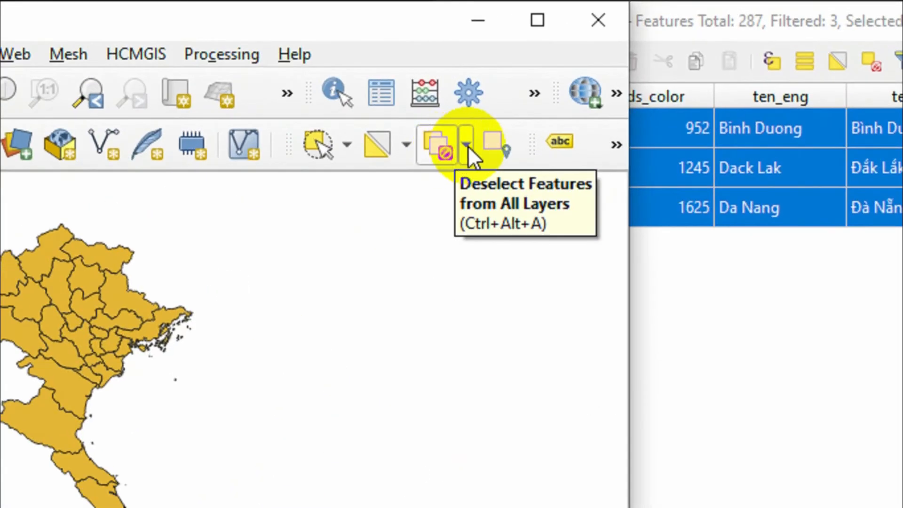
click(570, 73)
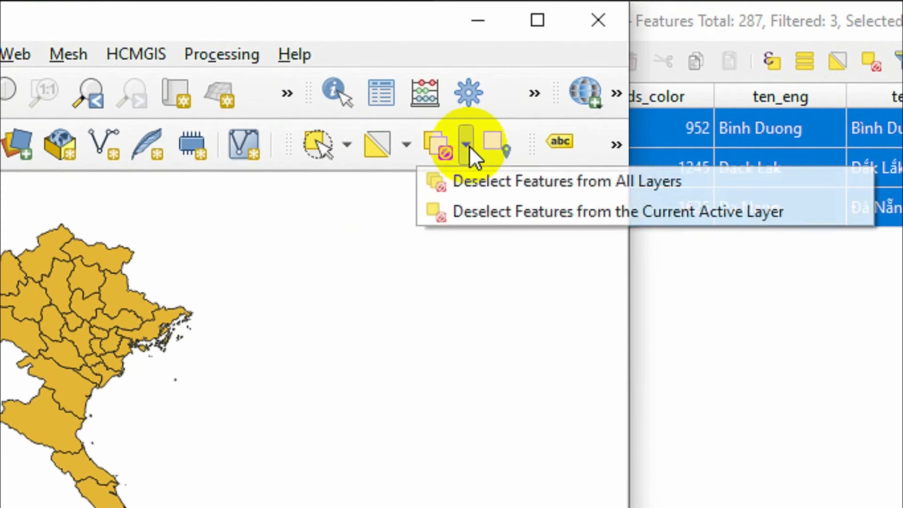
click(484, 213)
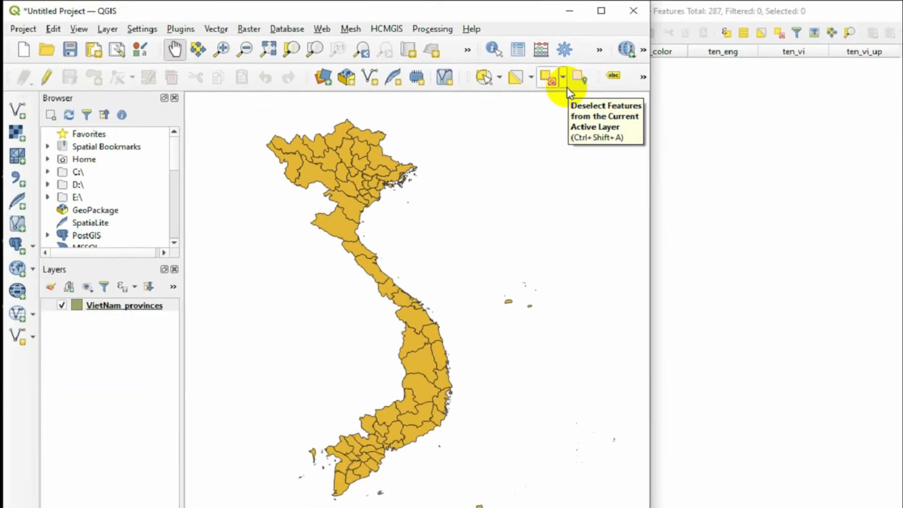
click(467, 158)
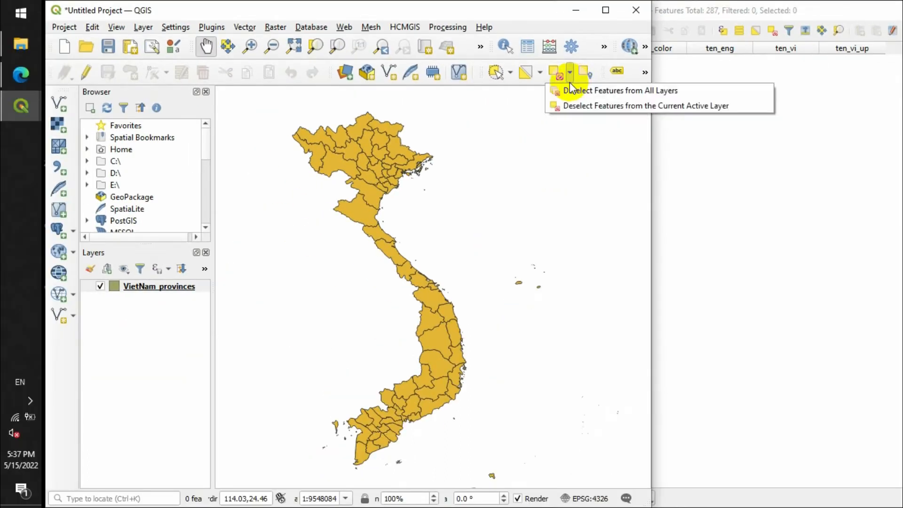
click(516, 26)
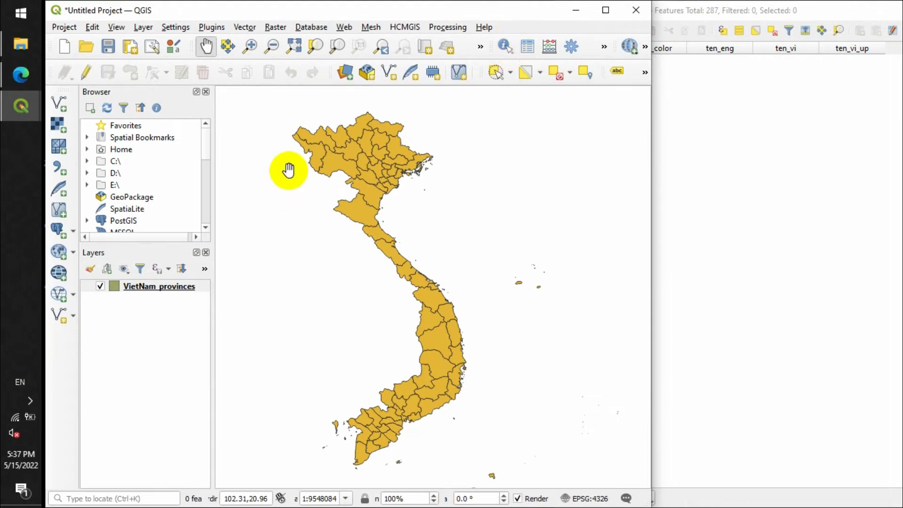
- Switch to the lesson's notes checklist and mark "Find, filter features" as done
click(2, 85)
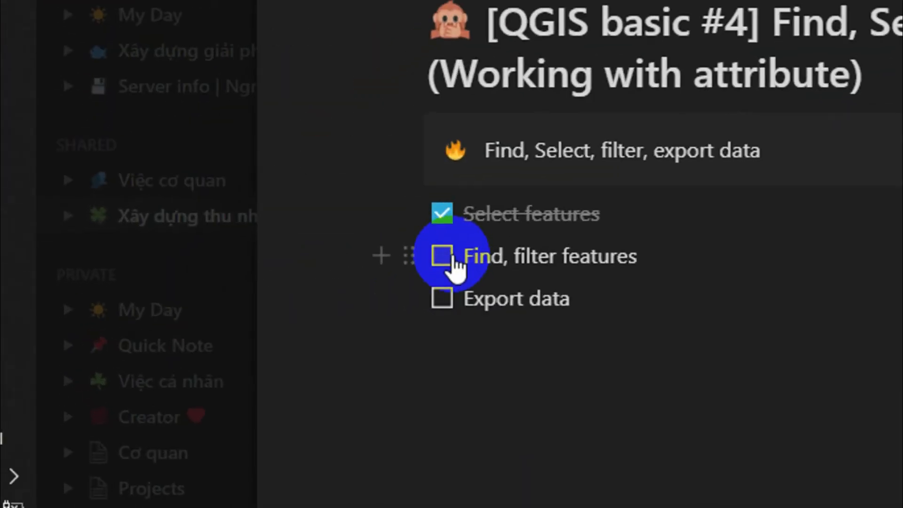
click(447, 258)
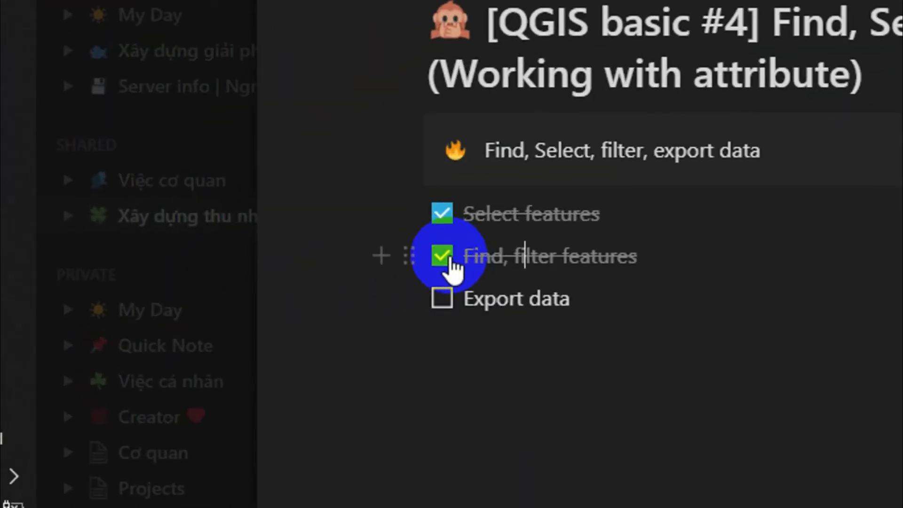
- Switch back to QGIS and start exporting all features of the VietNam_provinces layer in ESRI Shapefile format
click(559, 300)
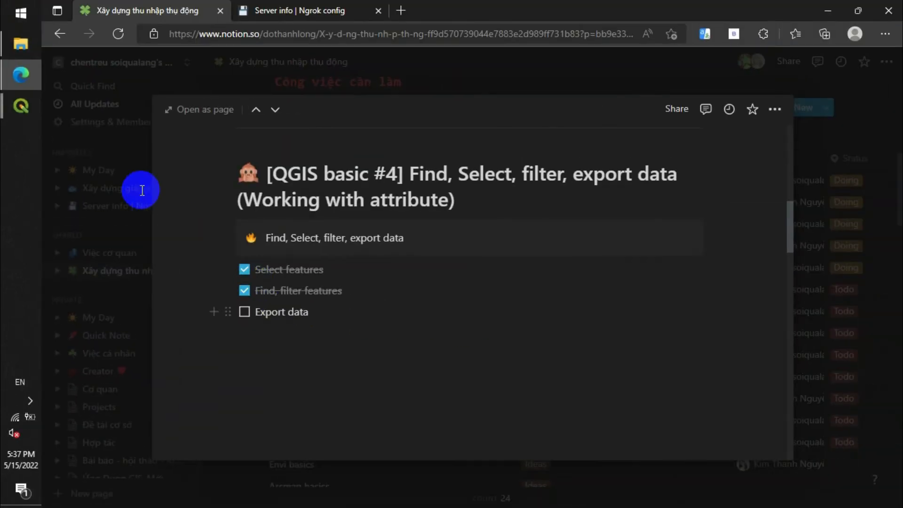
mouse_move(9, 108)
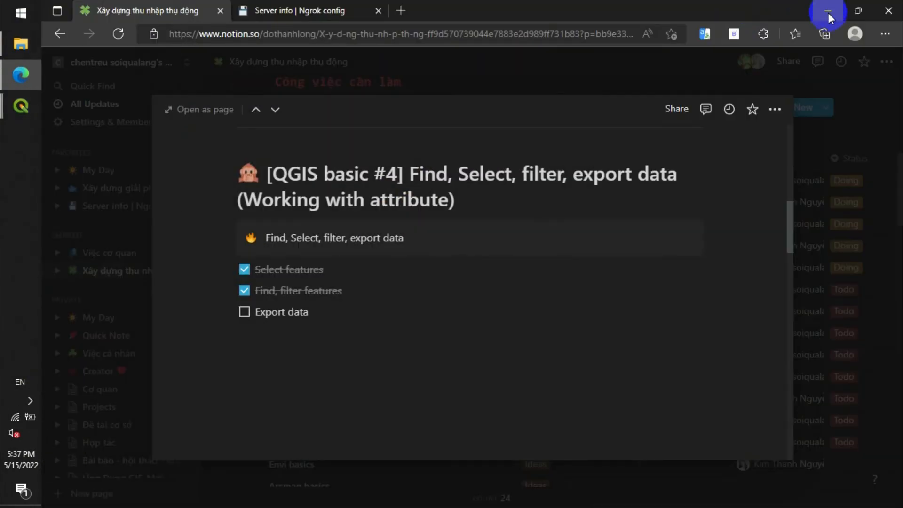
click(828, 18)
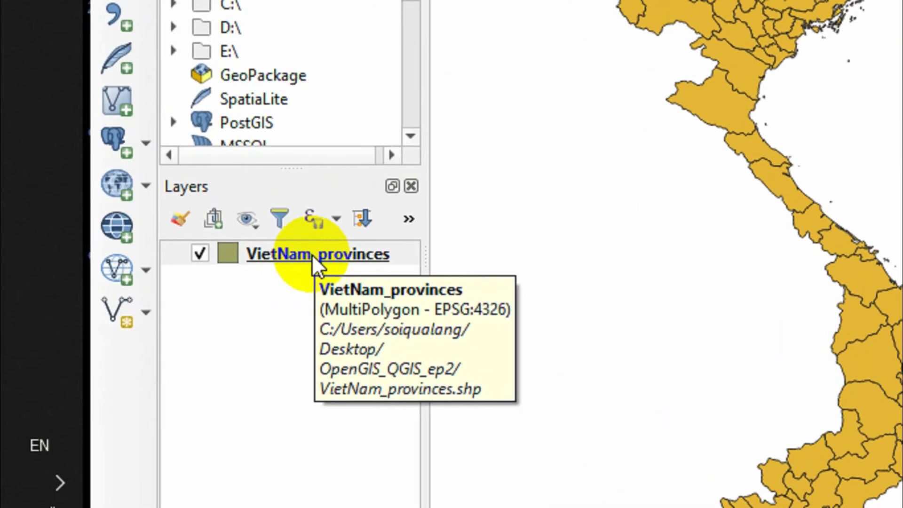
click(156, 287)
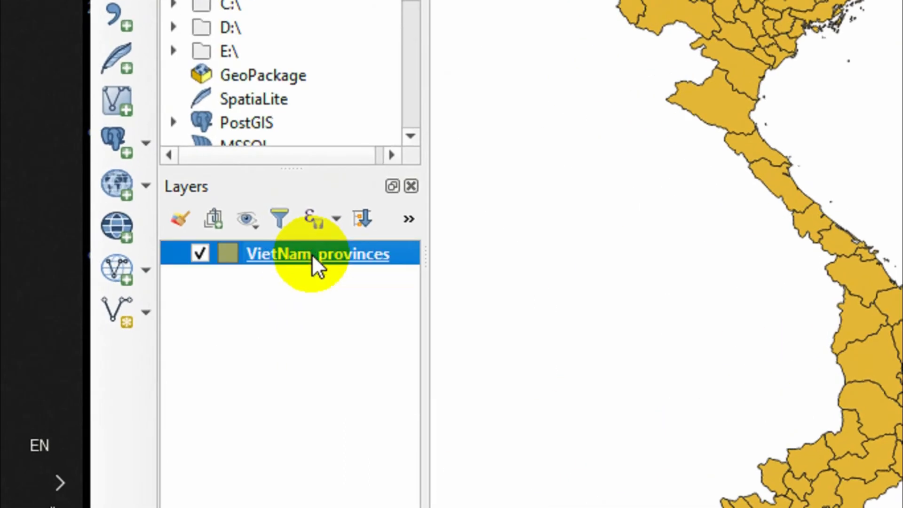
right_click(274, 252)
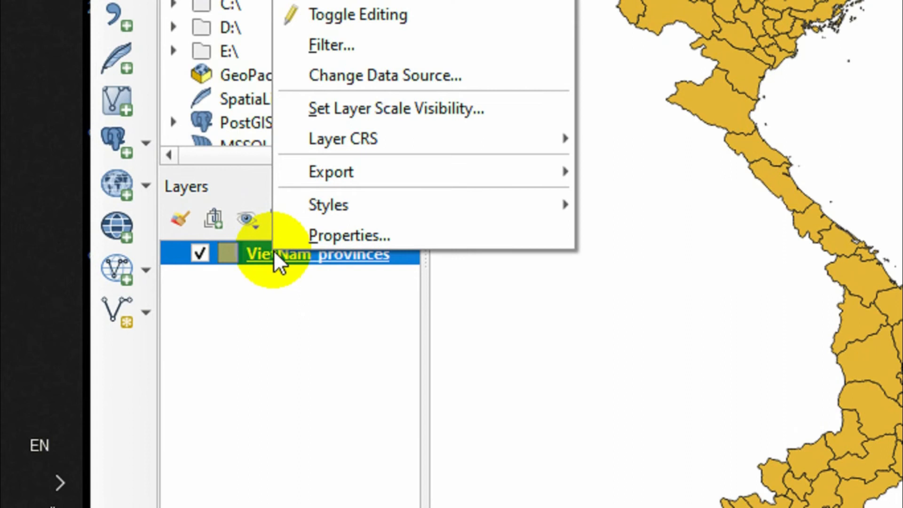
mouse_move(433, 171)
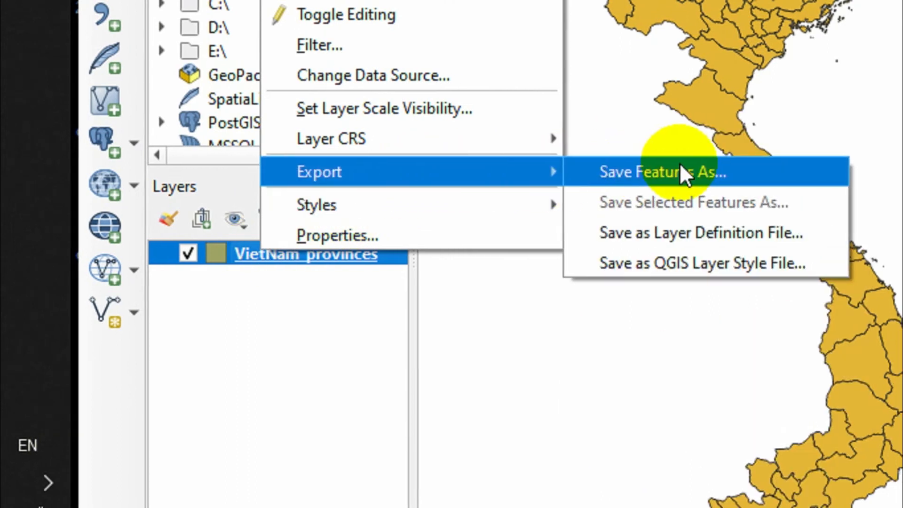
click(673, 173)
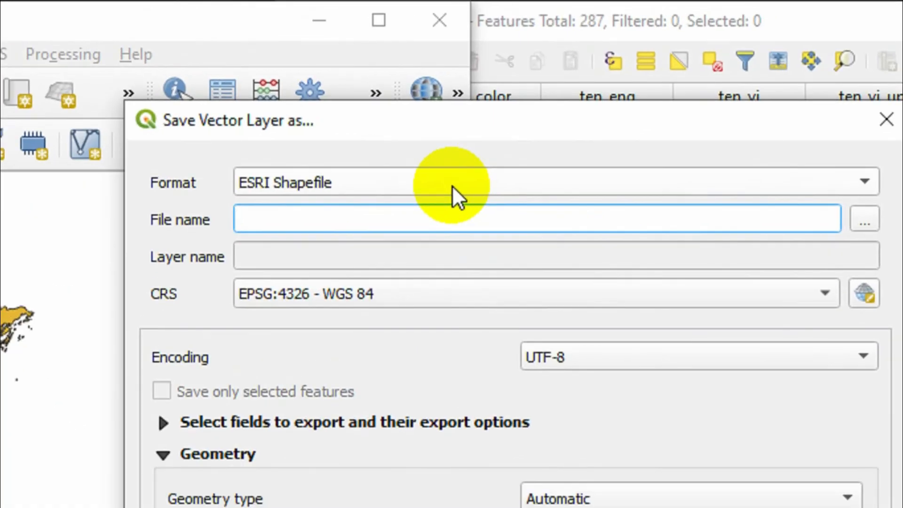
click(453, 185)
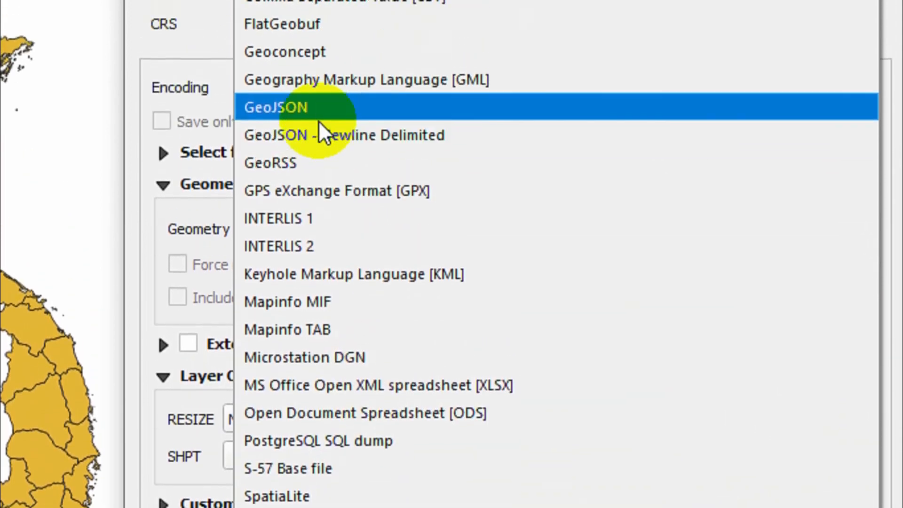
click(318, 51)
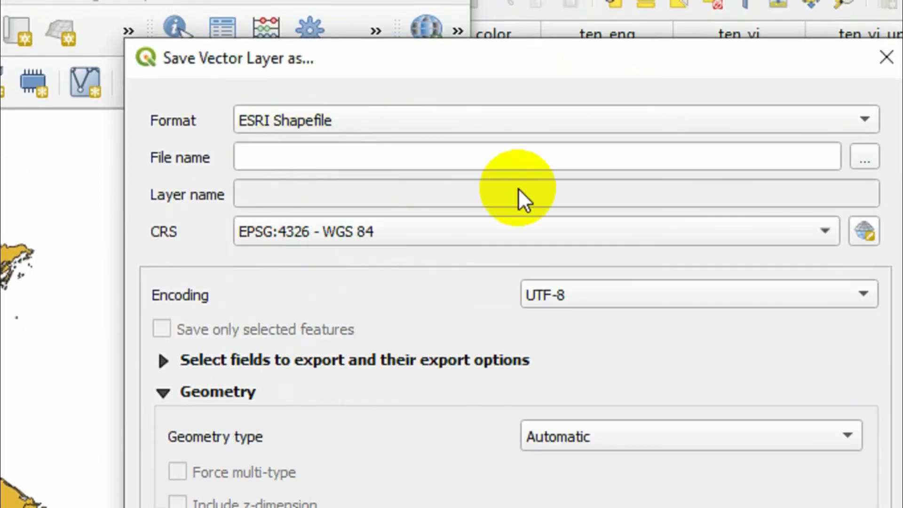
- Browse for the output location, create a folder named "data" on the Desktop and open it
click(787, 155)
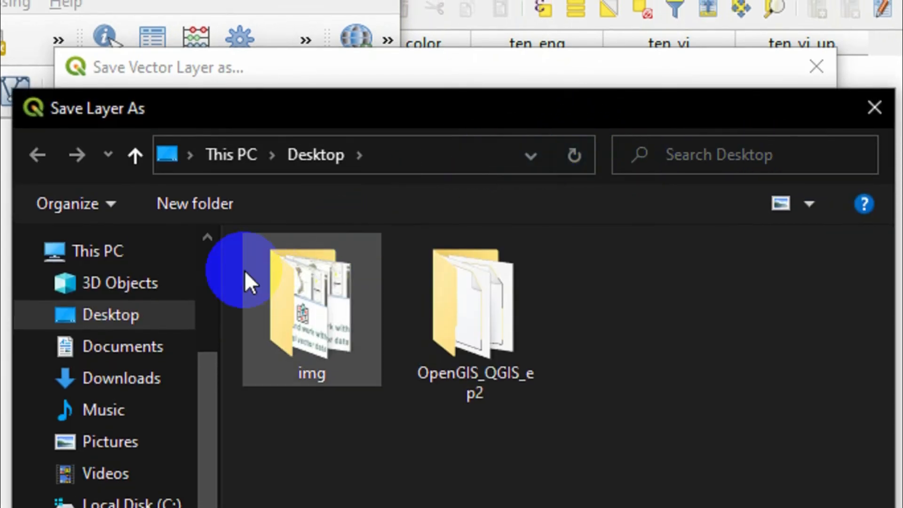
click(249, 207)
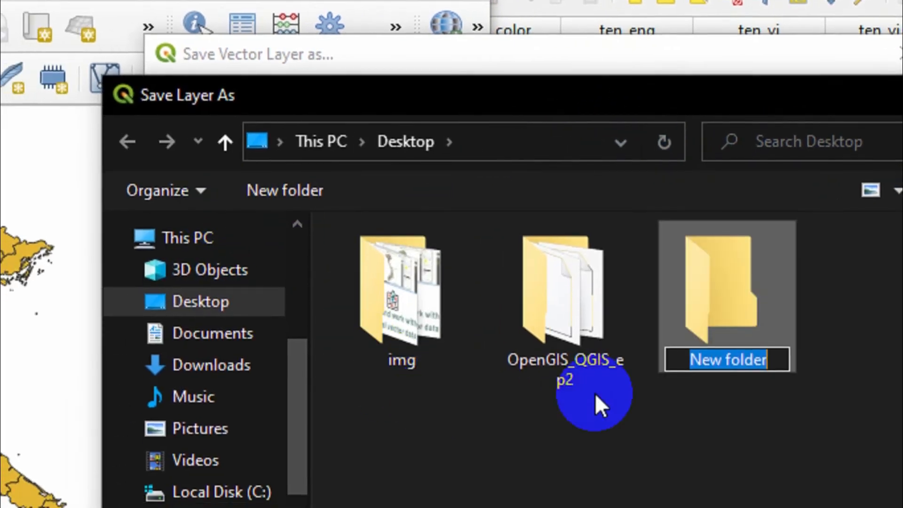
text(data)
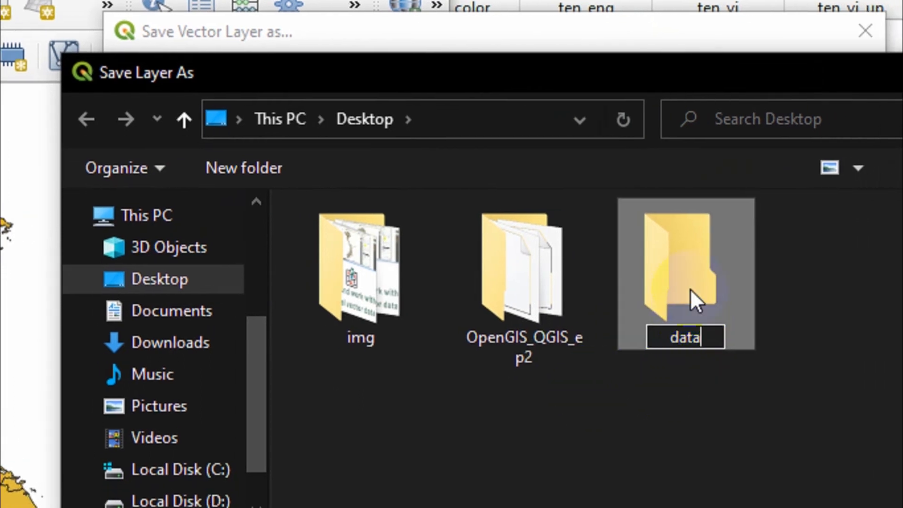
key(Return)
double_click(680, 340)
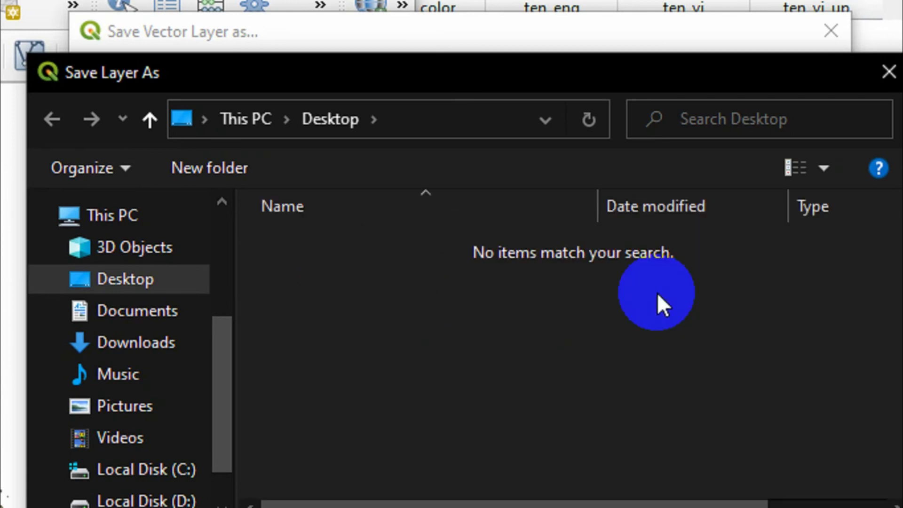
- Save the shapefile as opengis_data.shp and export it with the saved file added to the map
double_click(298, 464)
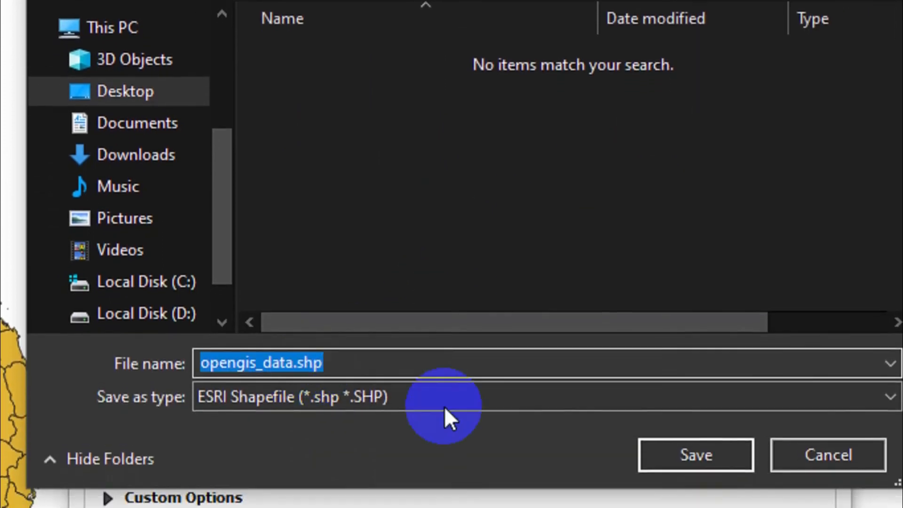
click(656, 400)
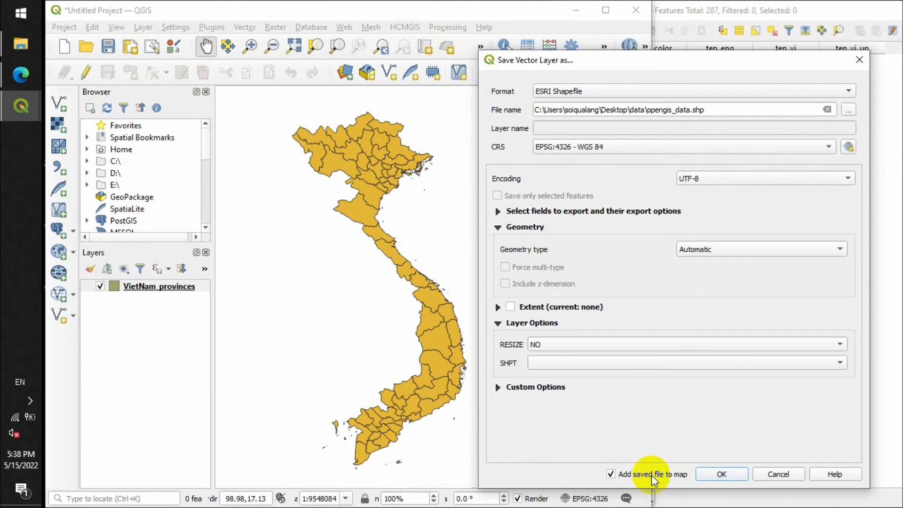
click(710, 475)
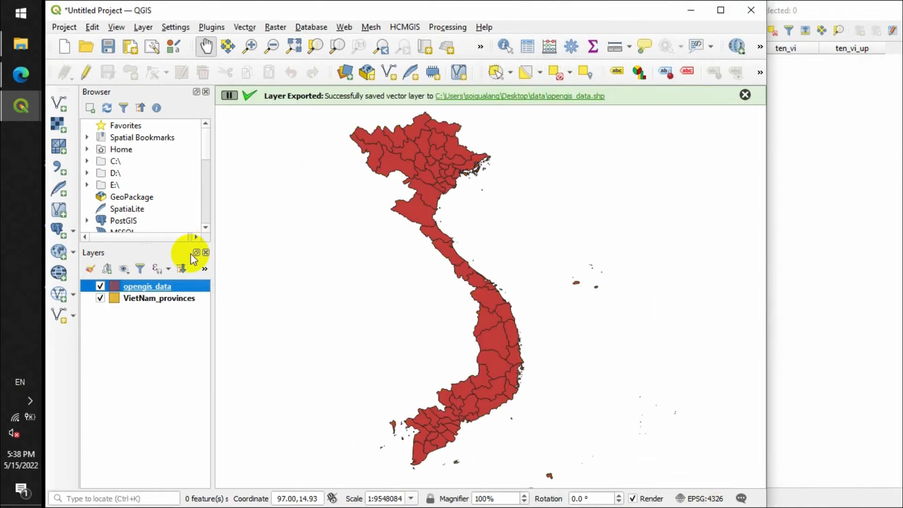
- Toggle the visibility of VietNam_provinces and opengis_data to compare them, leaving only opengis_data shown
click(141, 300)
click(100, 298)
click(150, 287)
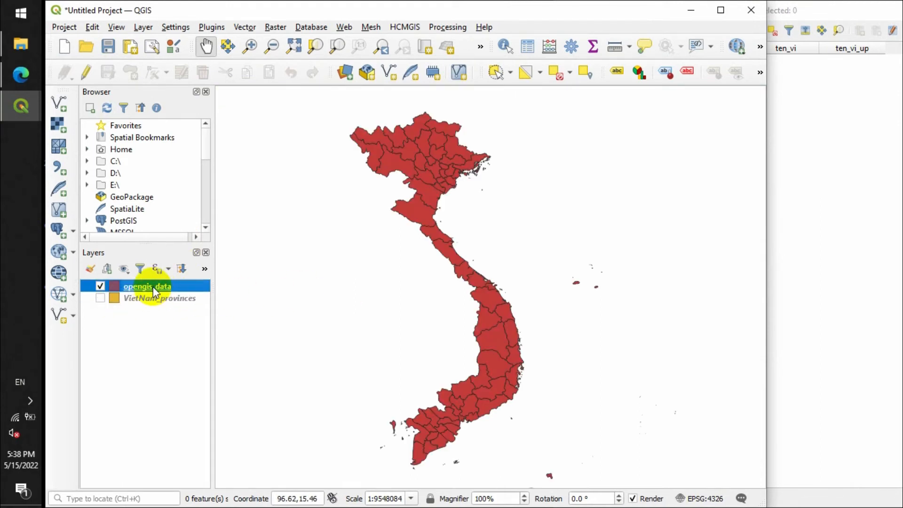
key(space)
click(149, 300)
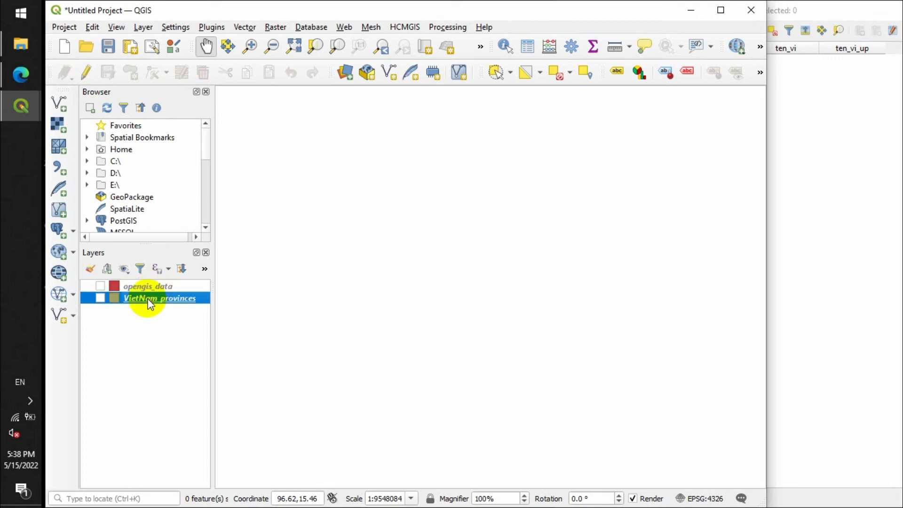
click(101, 298)
key(space)
click(143, 287)
key(space)
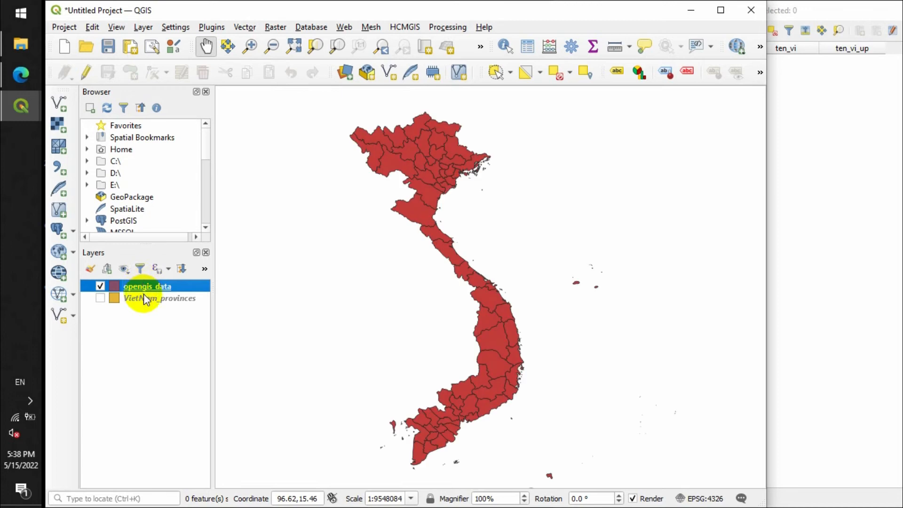
click(147, 318)
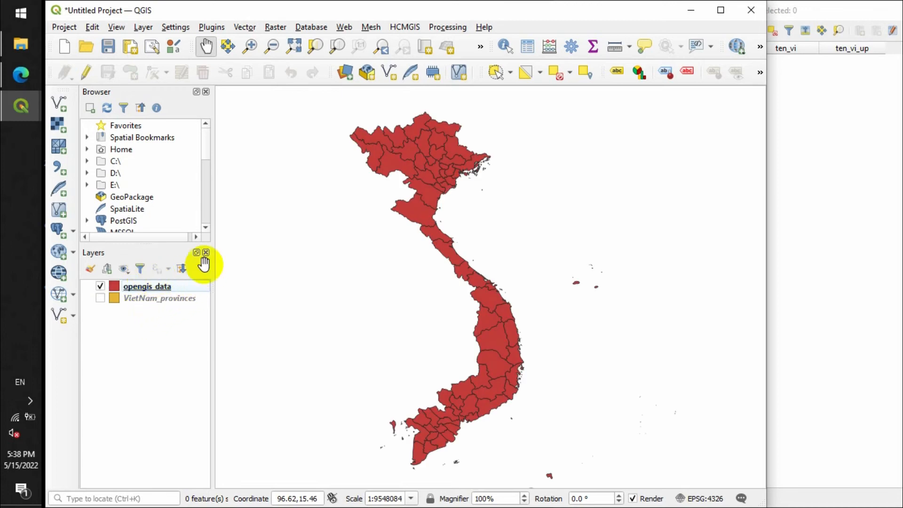
- Select four provinces of the opengis_data layer on the map with the Select Feature(s) tool, three in north-central Vietnam and one farther south
click(477, 309)
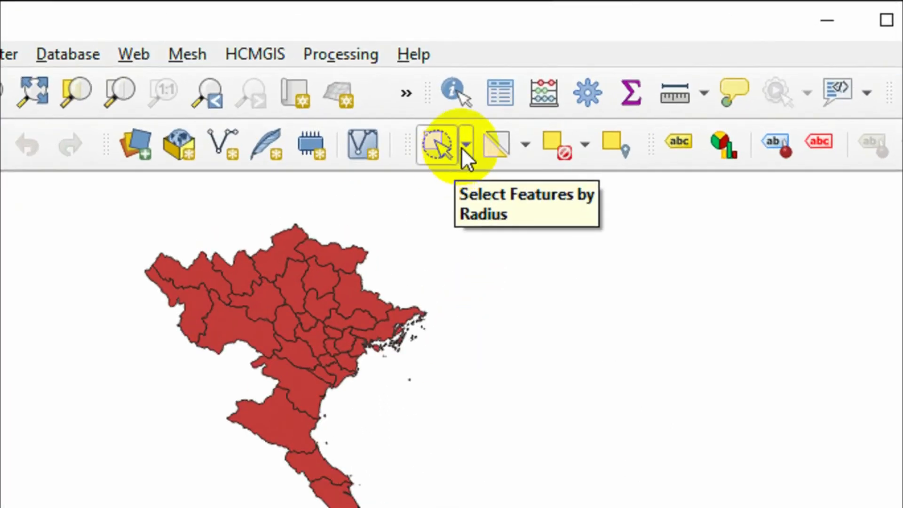
click(512, 70)
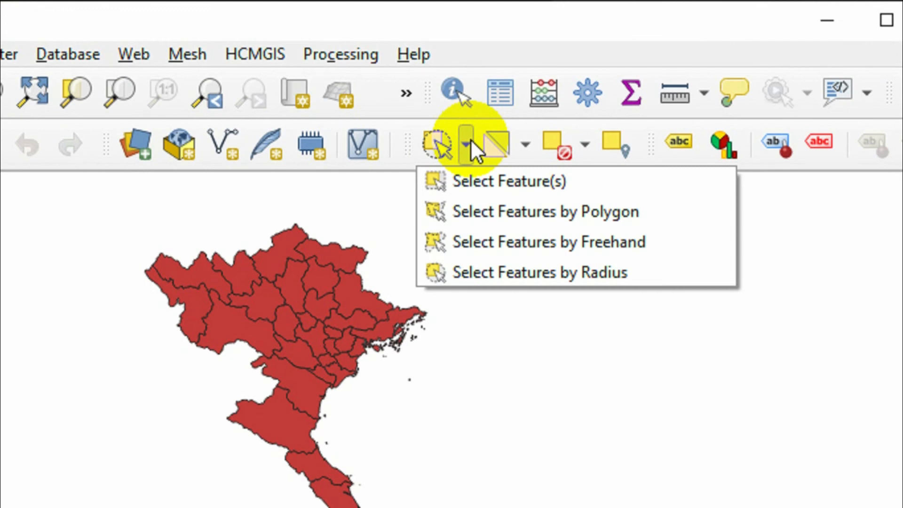
click(523, 177)
click(317, 411)
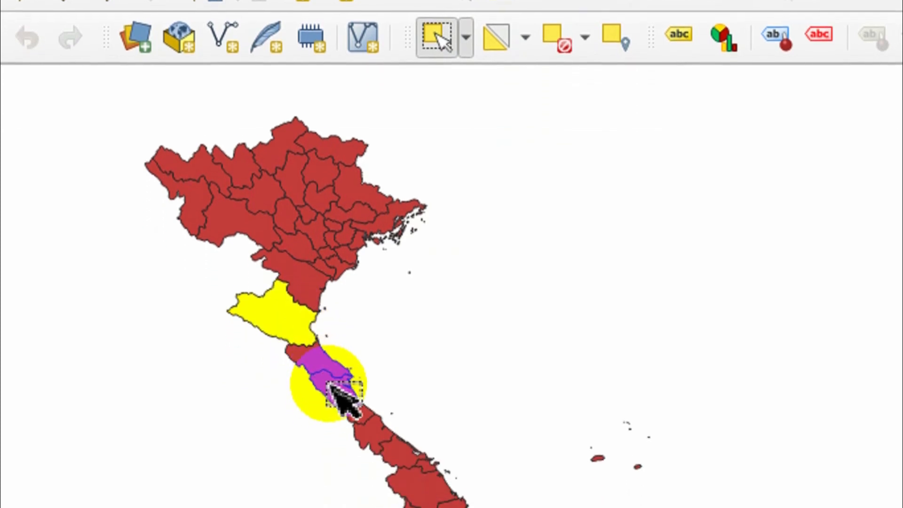
shift+click(342, 402)
shift+click(378, 427)
shift+click(426, 382)
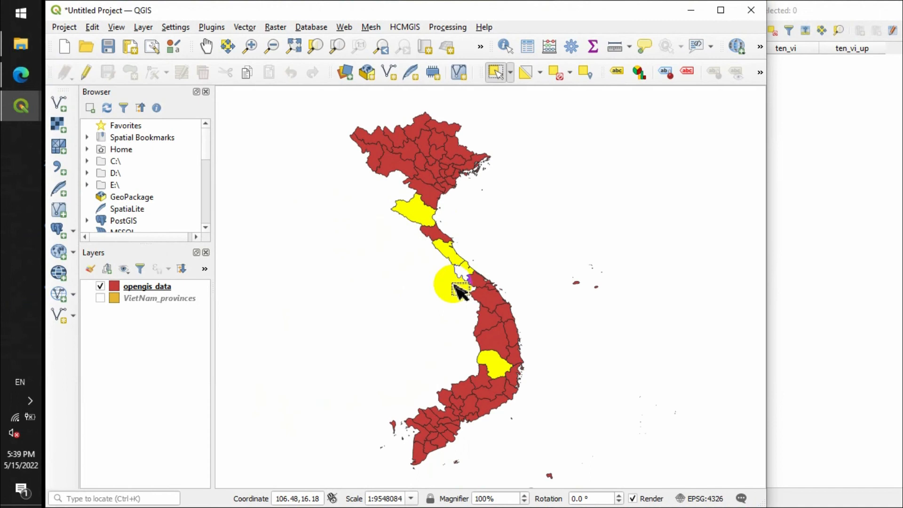
- Start exporting only the selected features of the opengis_data layer
click(142, 285)
right_click(283, 254)
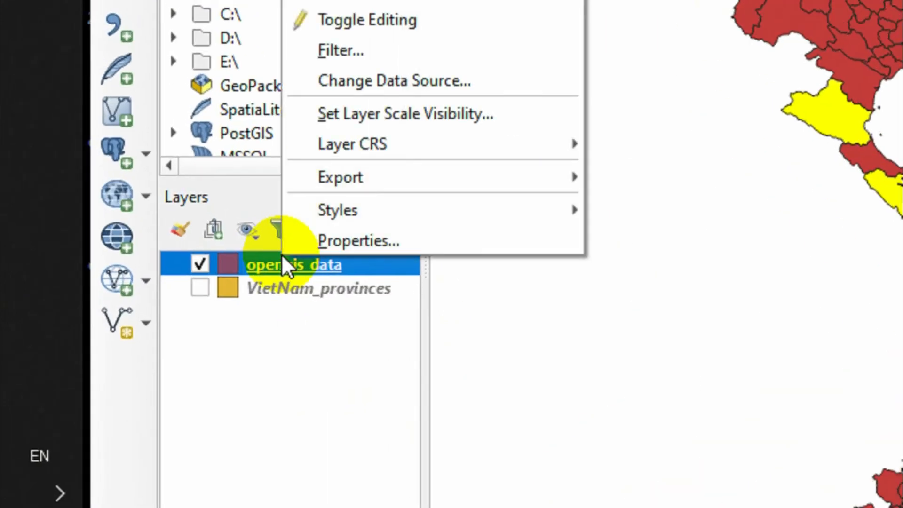
mouse_move(400, 177)
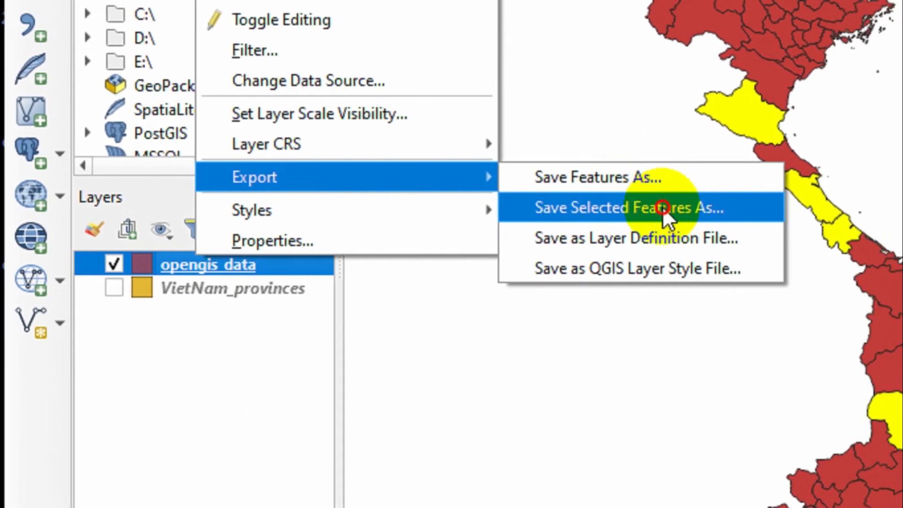
click(662, 207)
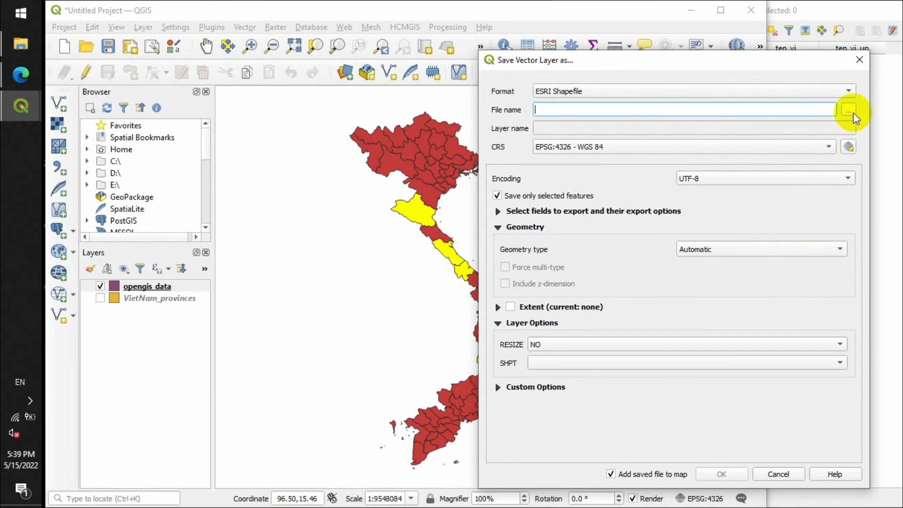
- Browse for the output location and name the shapefile opengis_data_3provinces.cpg in the data folder
click(849, 111)
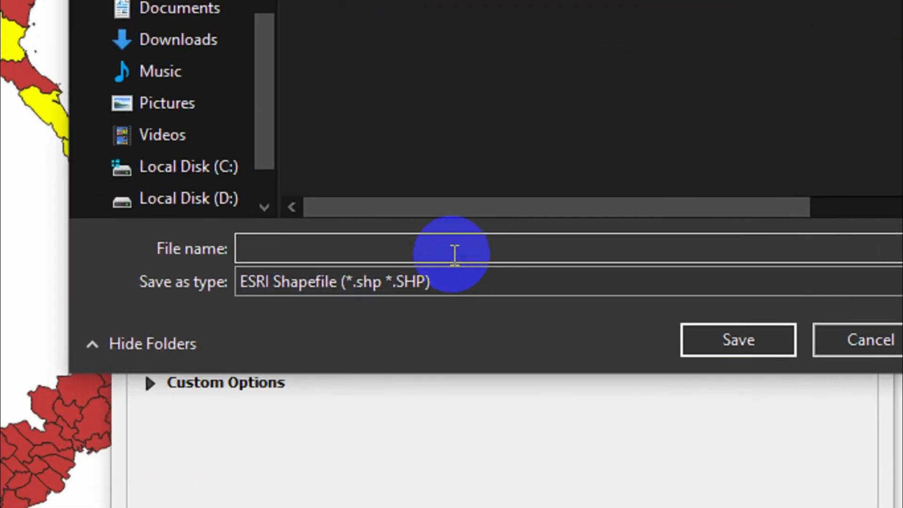
text(op)
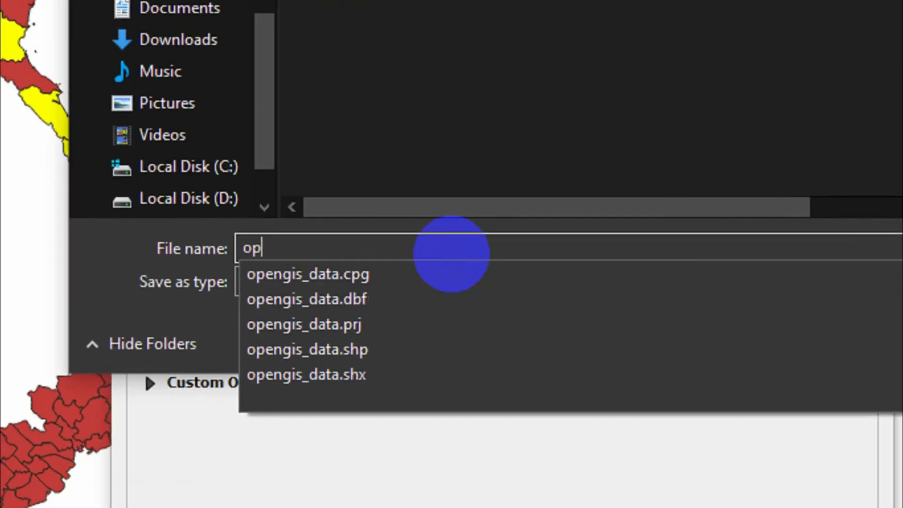
key(Down)
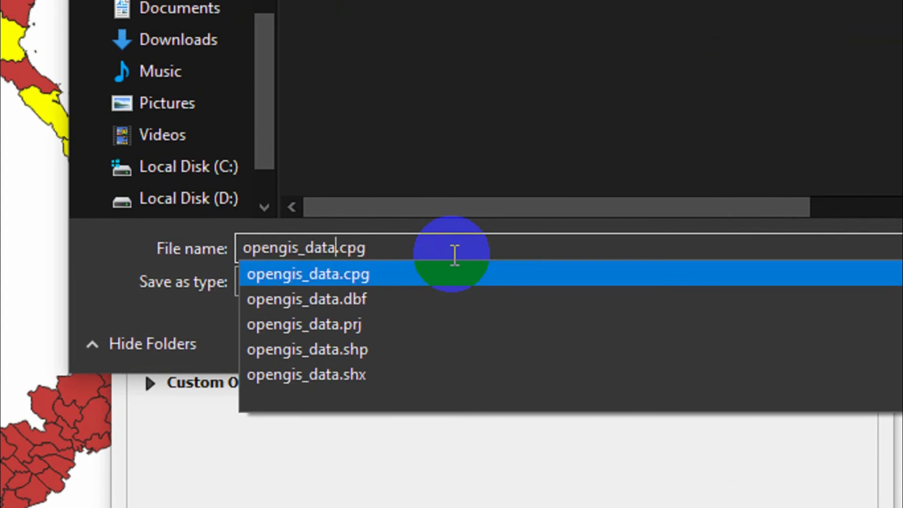
text(_)
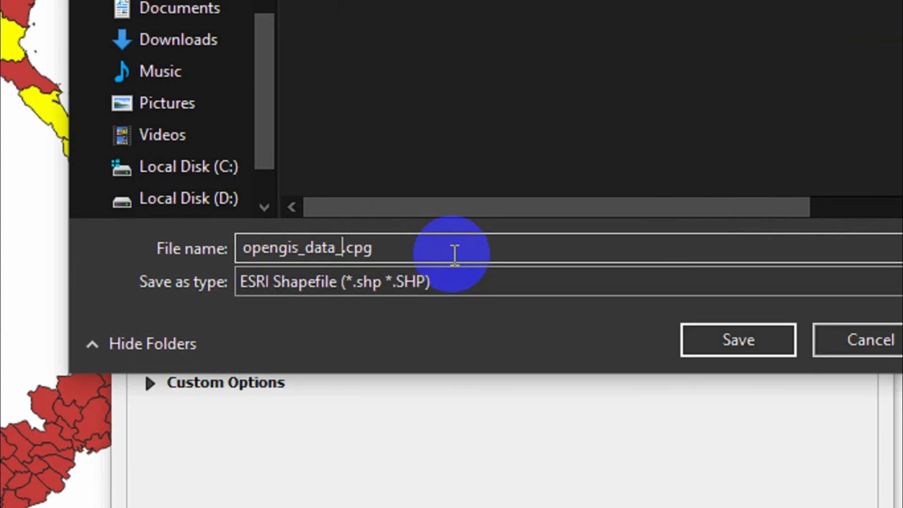
text(3provinces)
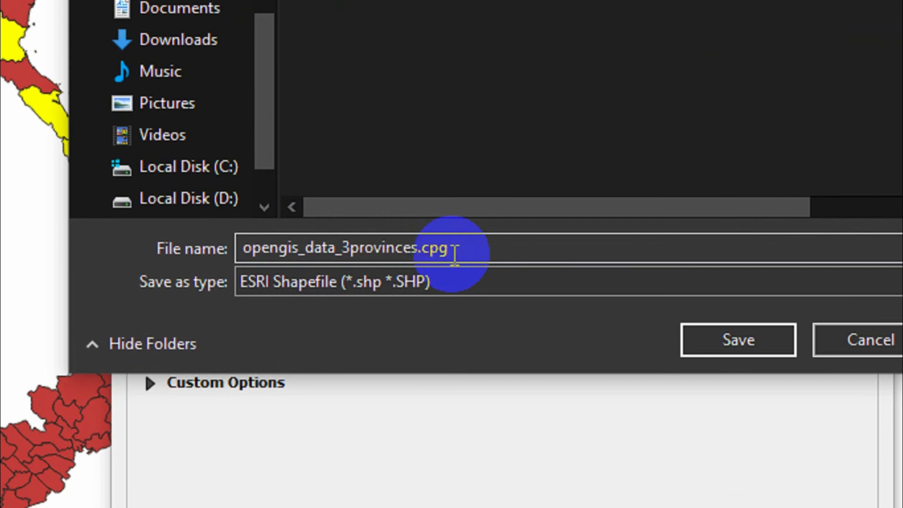
key(Return)
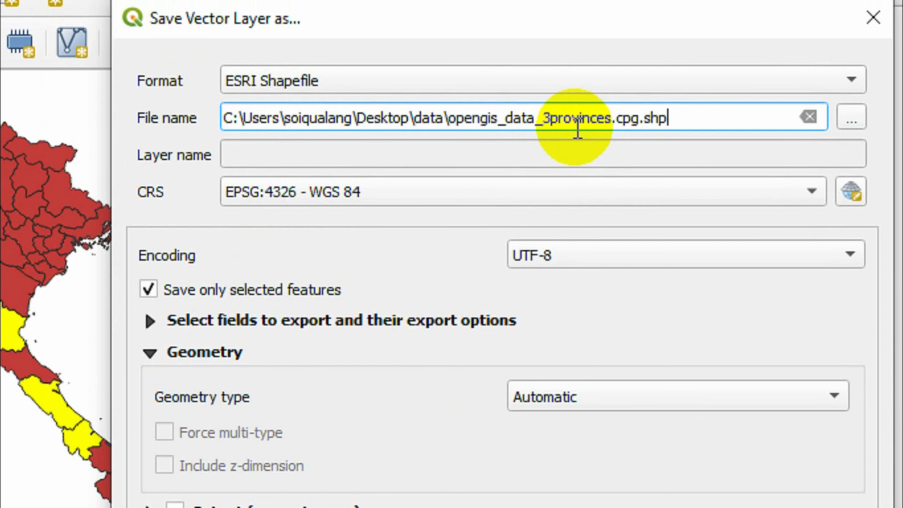
- Correct the output file name to opengis_data_4provinces.cpg.shp and export the selected provinces
click(543, 118)
key(Delete)
text(4)
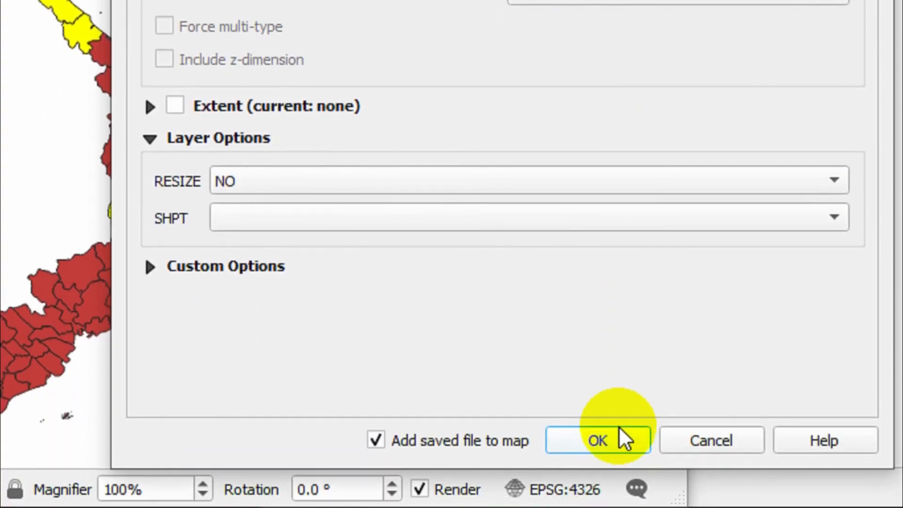
click(619, 427)
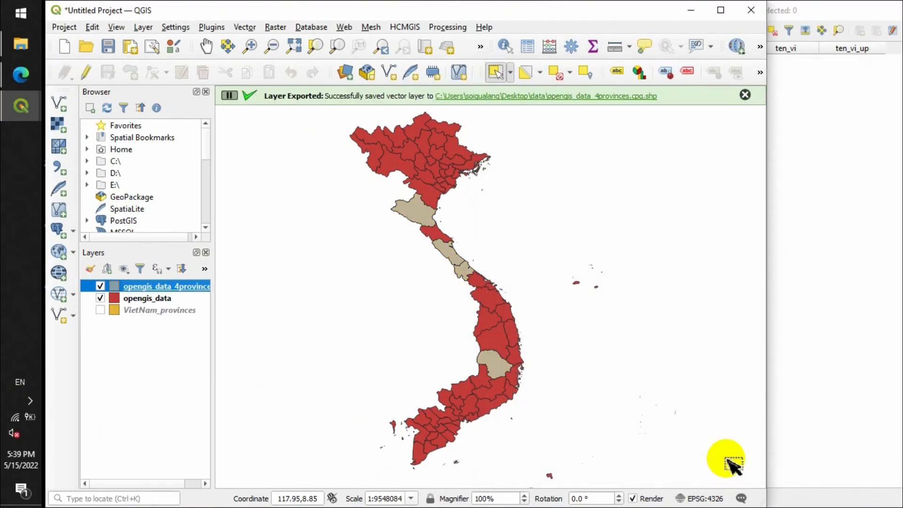
- Compare the exported opengis_data_4provinces layer with opengis_data by switching each layer's visibility off and on again
click(161, 299)
click(168, 287)
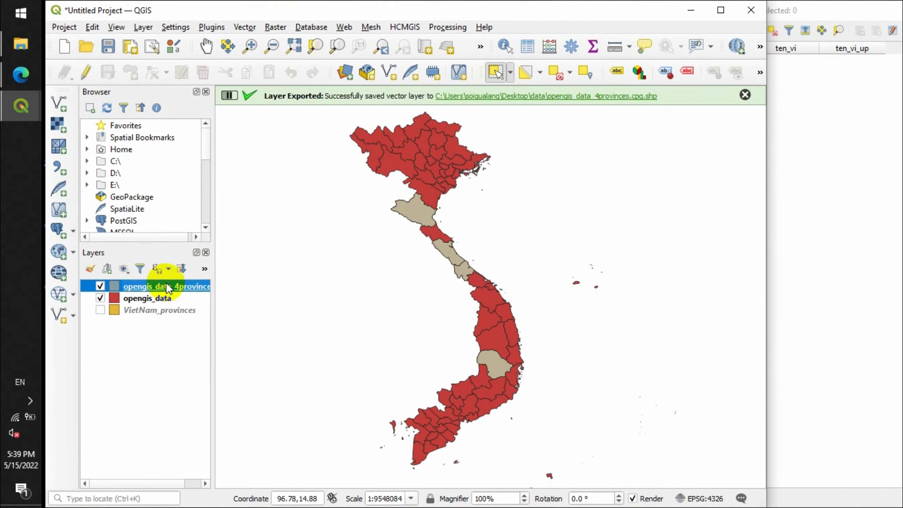
click(161, 301)
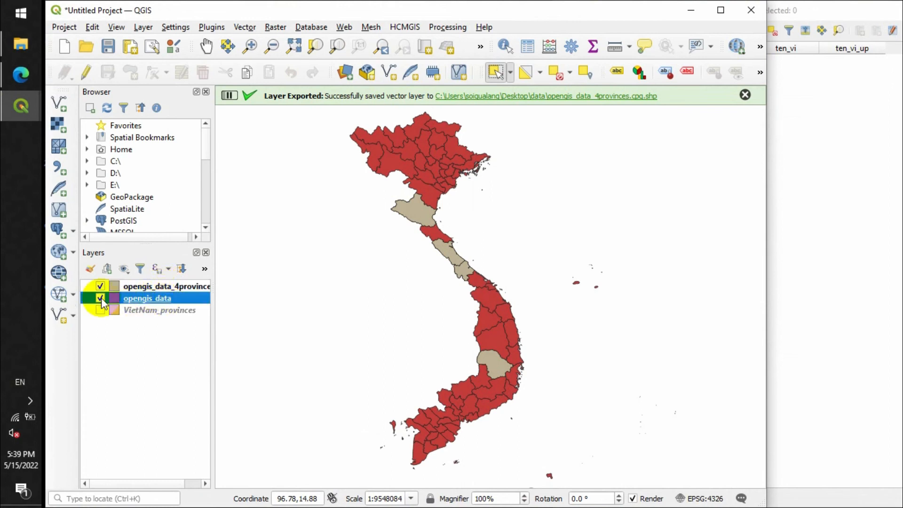
click(100, 299)
click(101, 298)
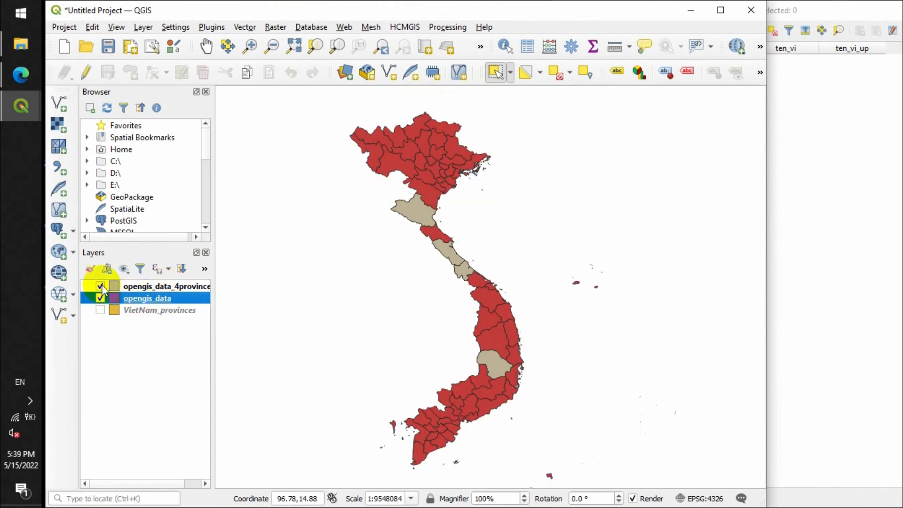
click(100, 286)
click(100, 287)
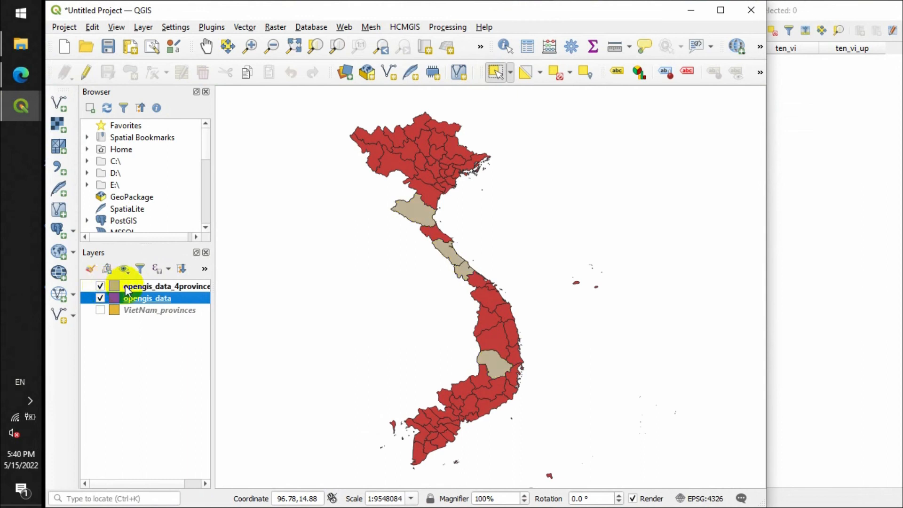
- Turn on Single Labels for the opengis_data_4provinces layer
click(124, 287)
right_click(126, 287)
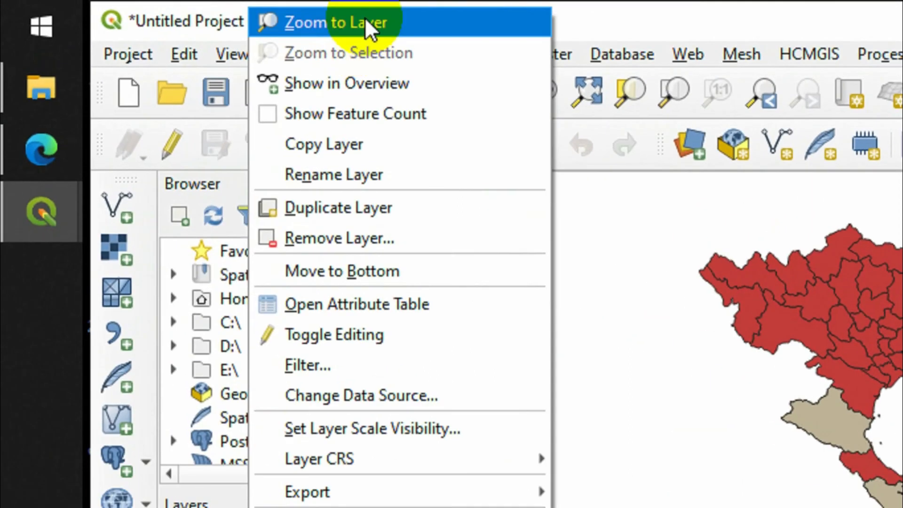
click(179, 12)
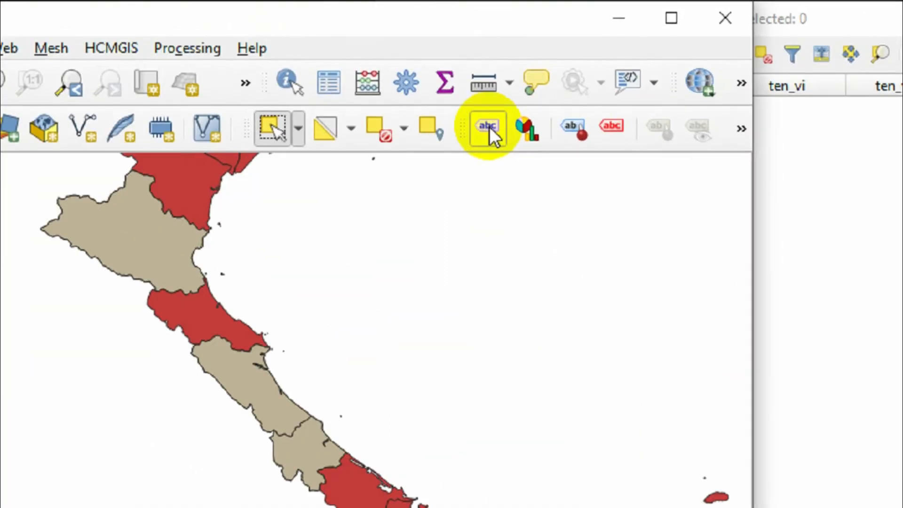
click(453, 147)
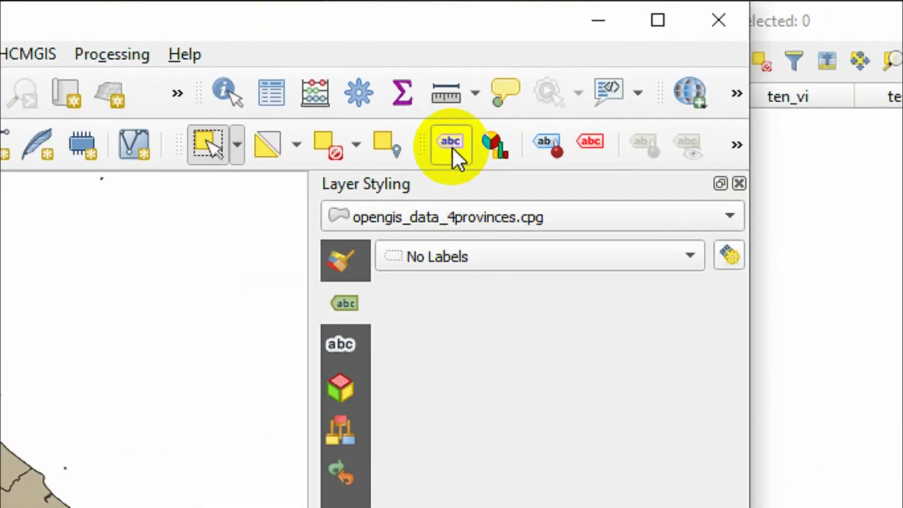
click(446, 250)
click(449, 282)
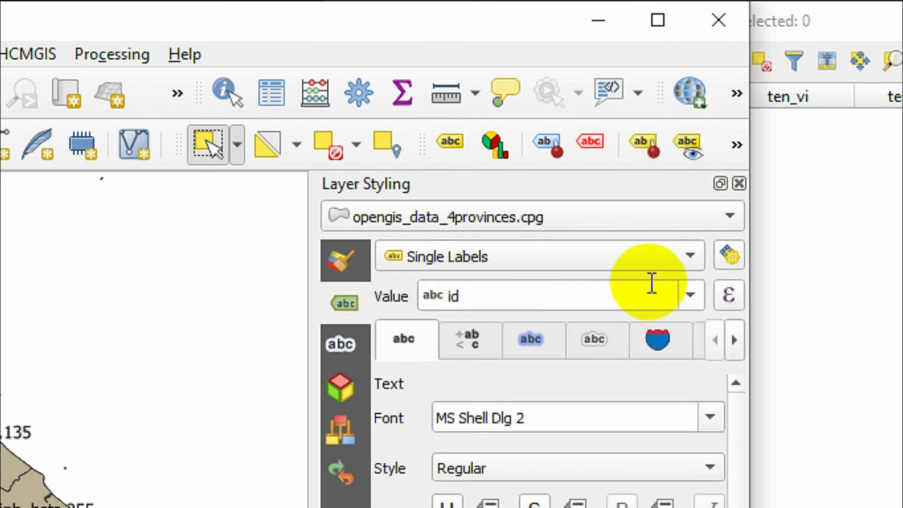
- Label the provinces with the ten_eng field and enable a text buffer around the labels
click(680, 295)
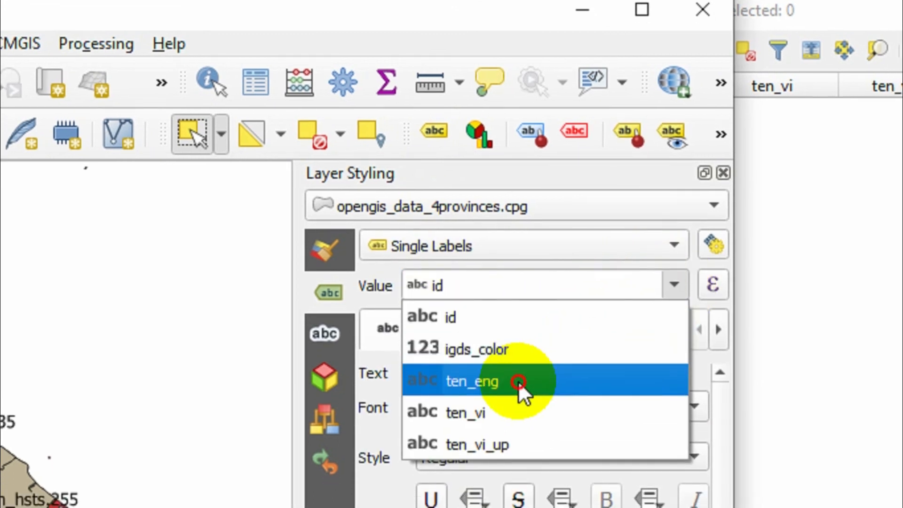
click(523, 391)
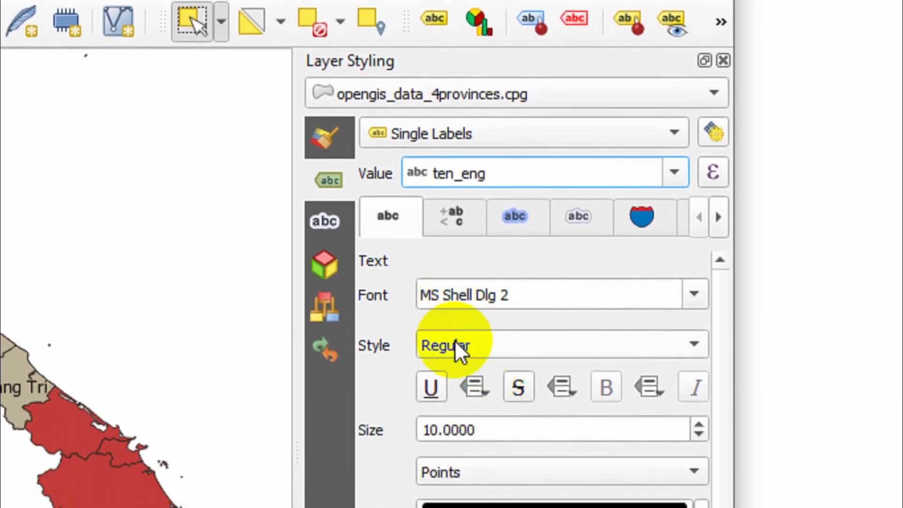
click(515, 216)
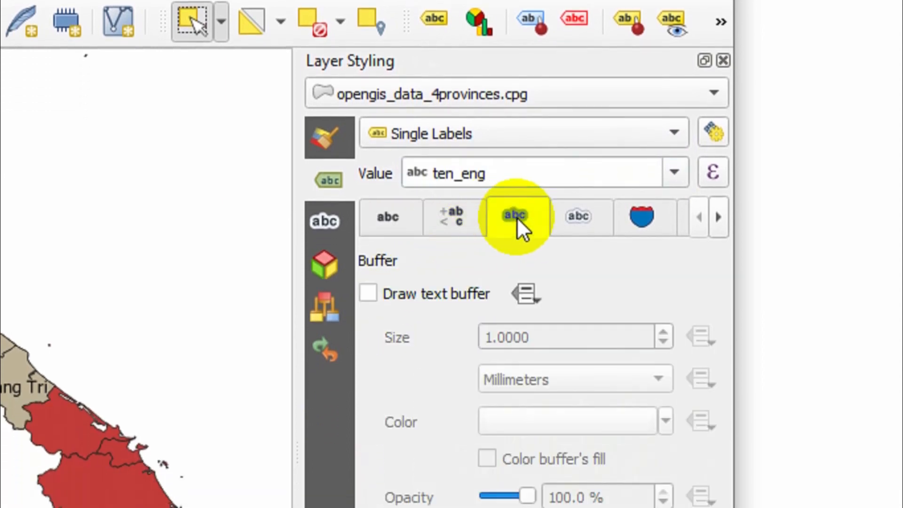
click(436, 296)
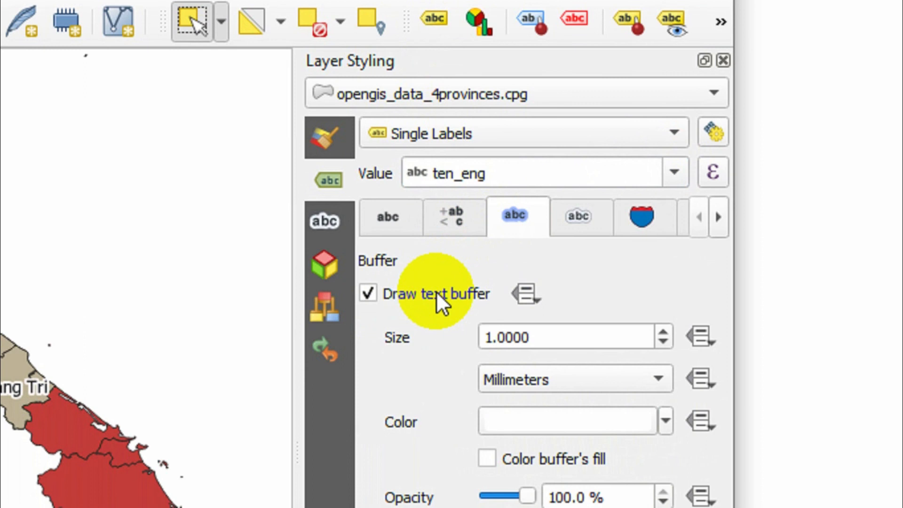